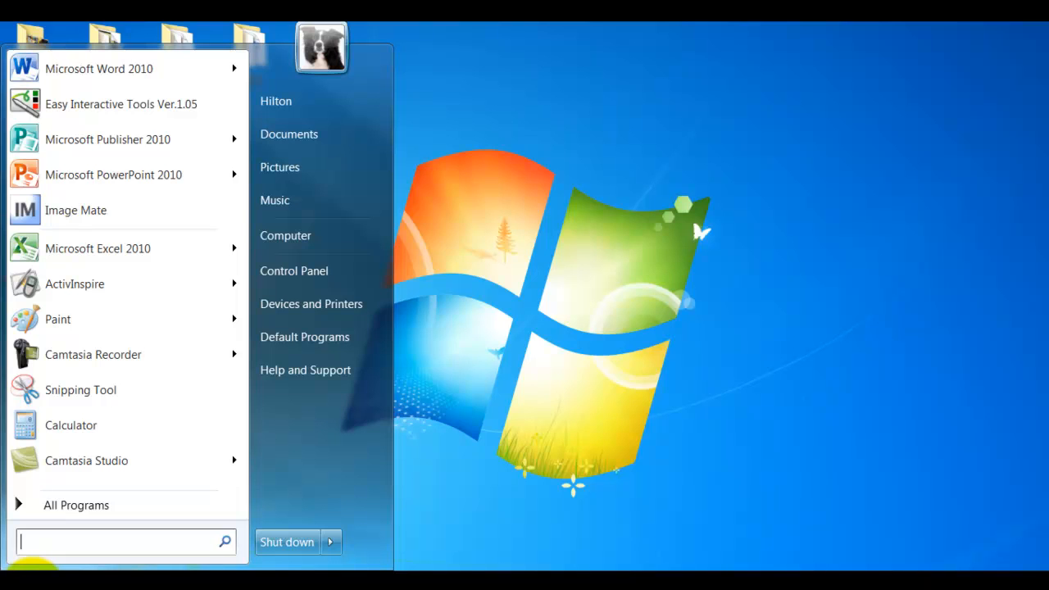
Open Photo Story 3 for Windows and begin a new story.
text(pho)
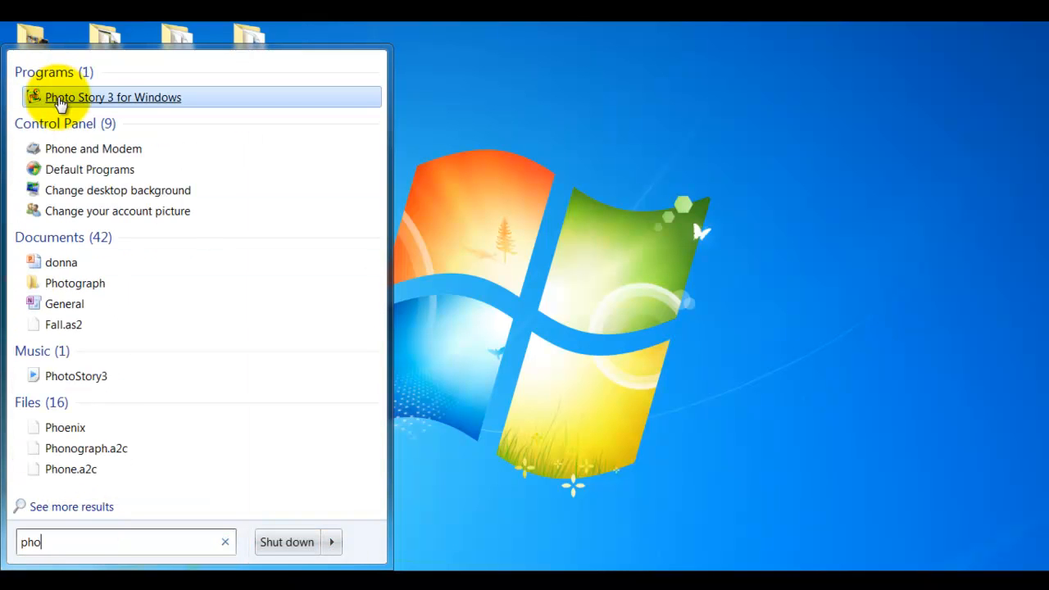
click(54, 97)
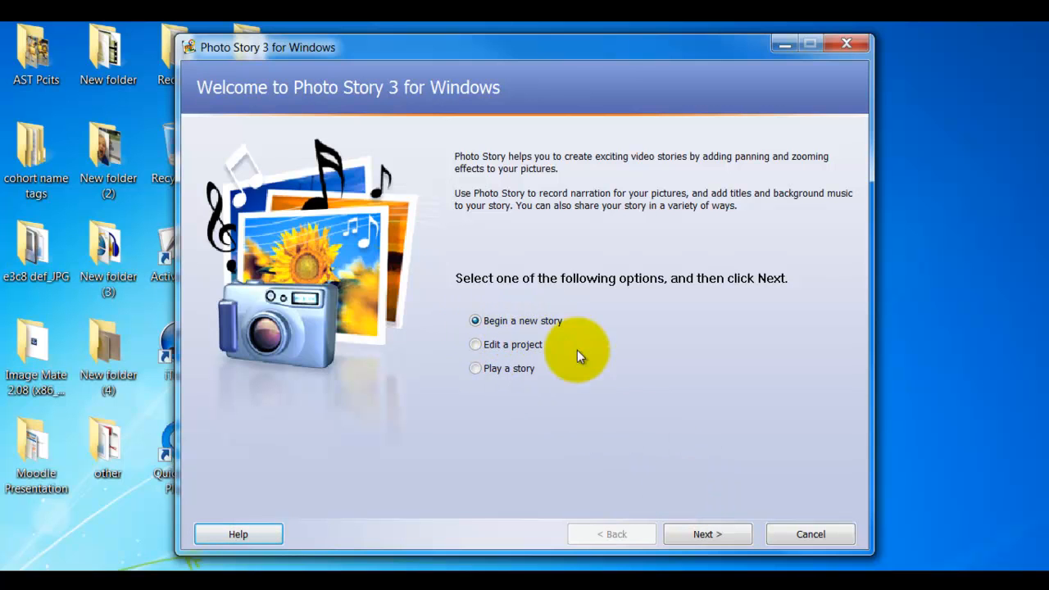
click(706, 533)
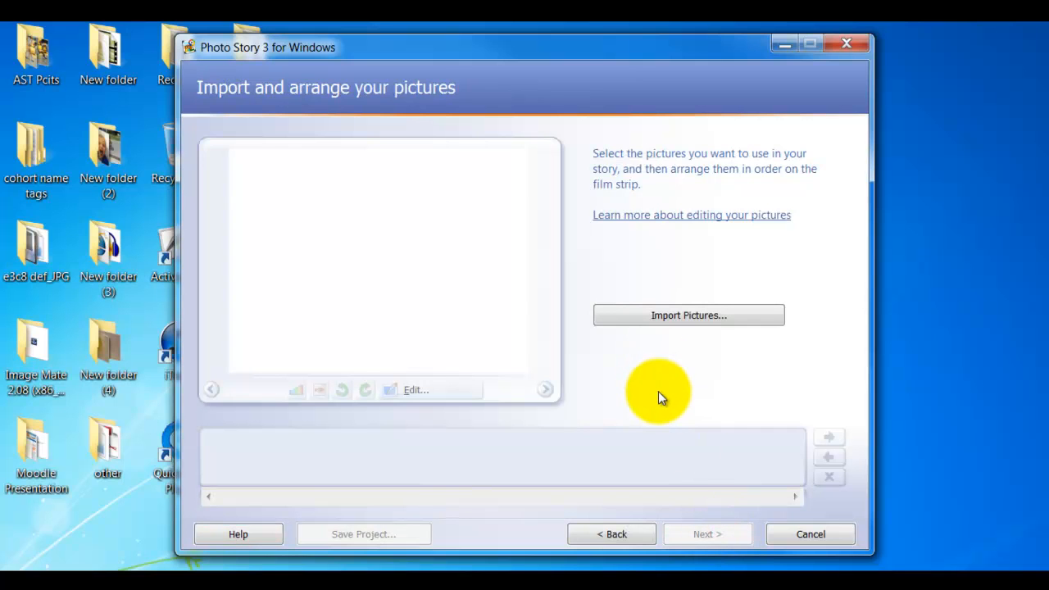
Import the Chrysanthemum, Hydrangeas, Jellyfish, Koala, Lighthouse and yellow tulips pictures from the Sample Pictures folder.
click(686, 315)
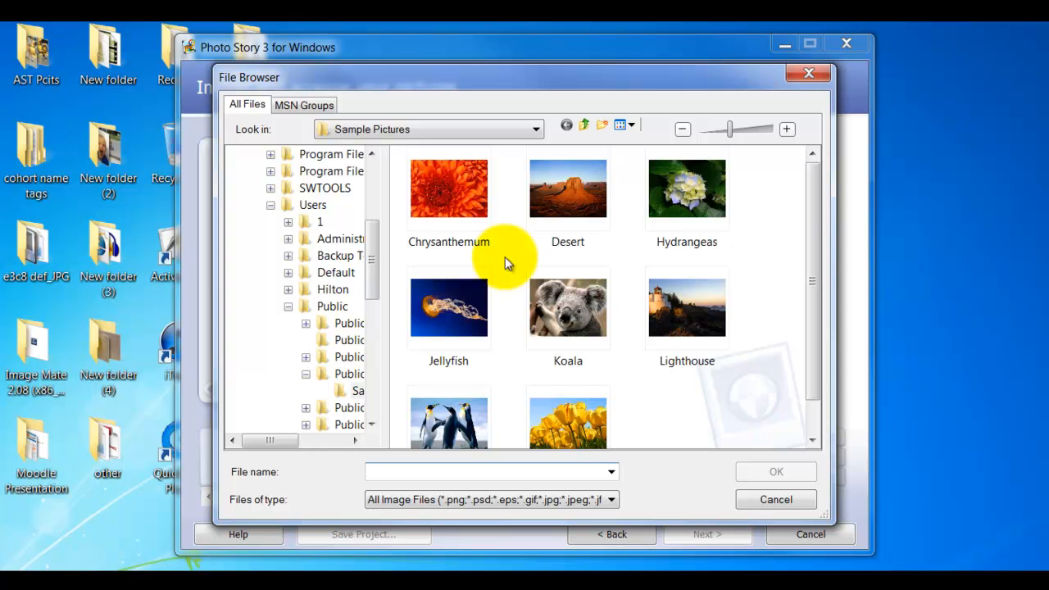
click(460, 217)
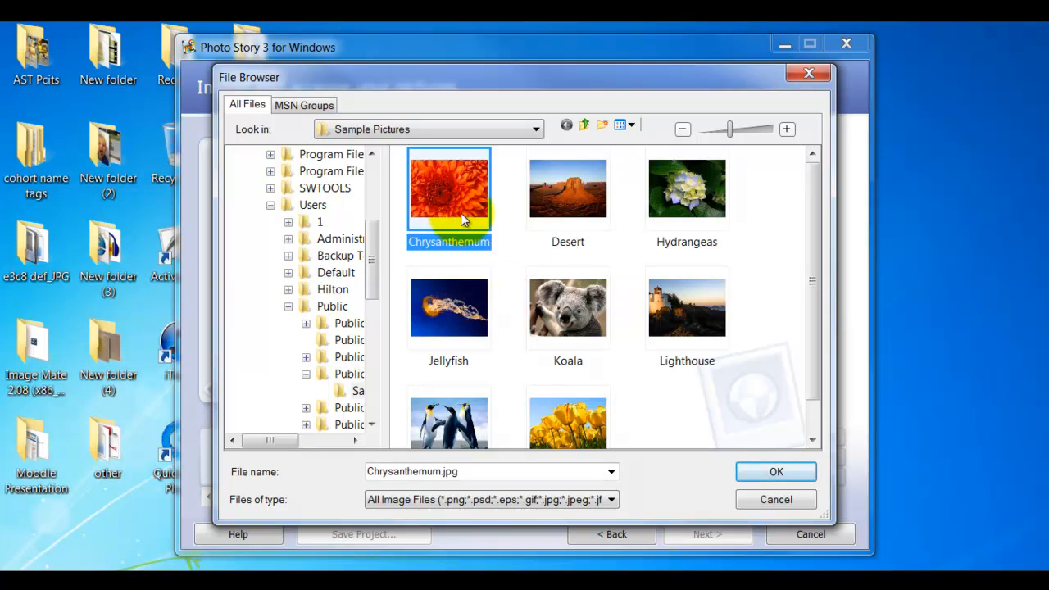
ctrl+click(667, 219)
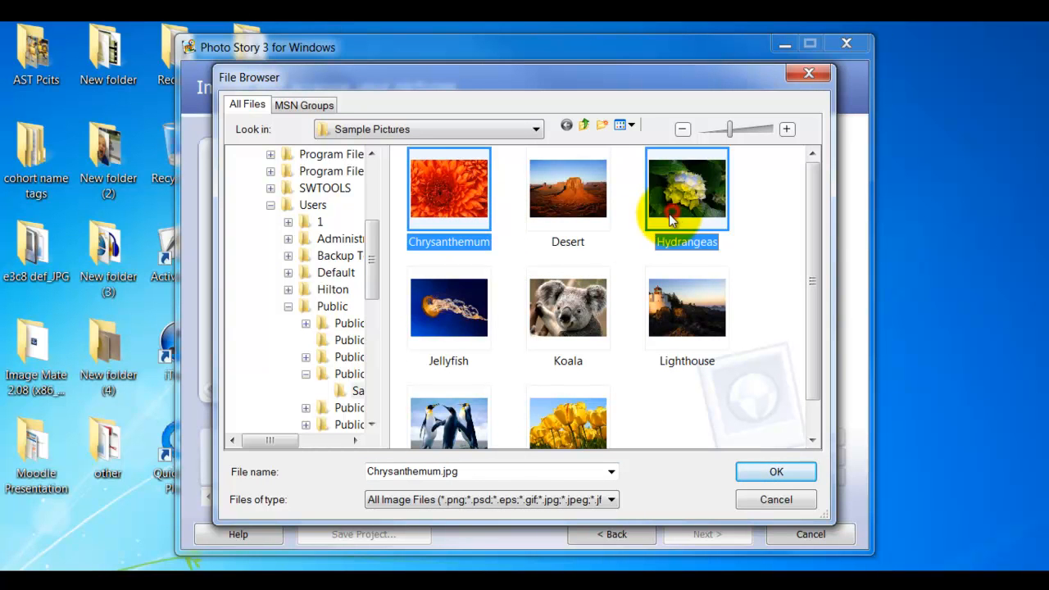
ctrl+click(464, 309)
ctrl+click(583, 321)
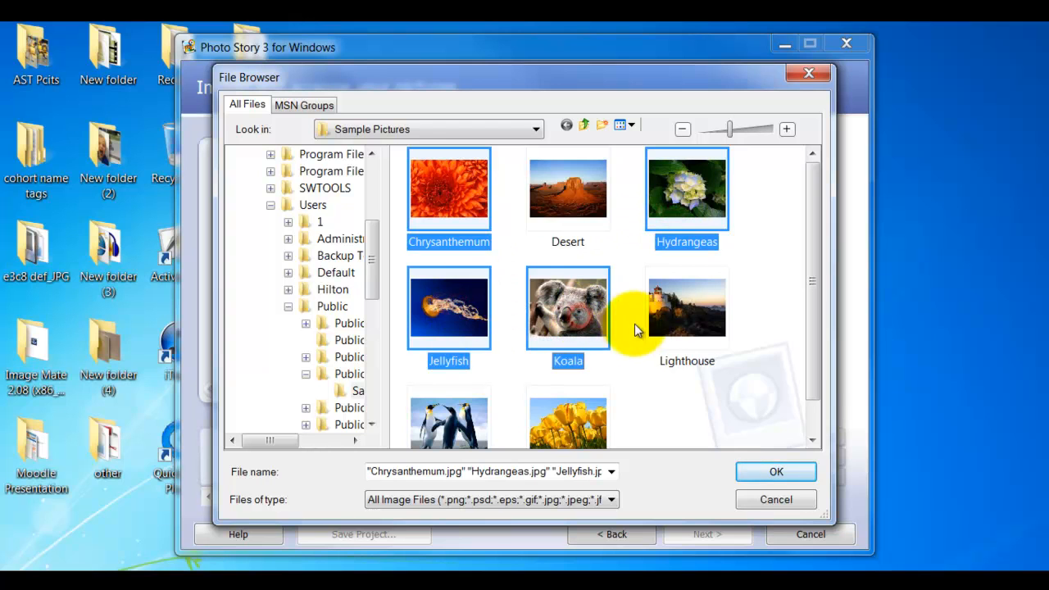
ctrl+click(711, 332)
ctrl+click(586, 410)
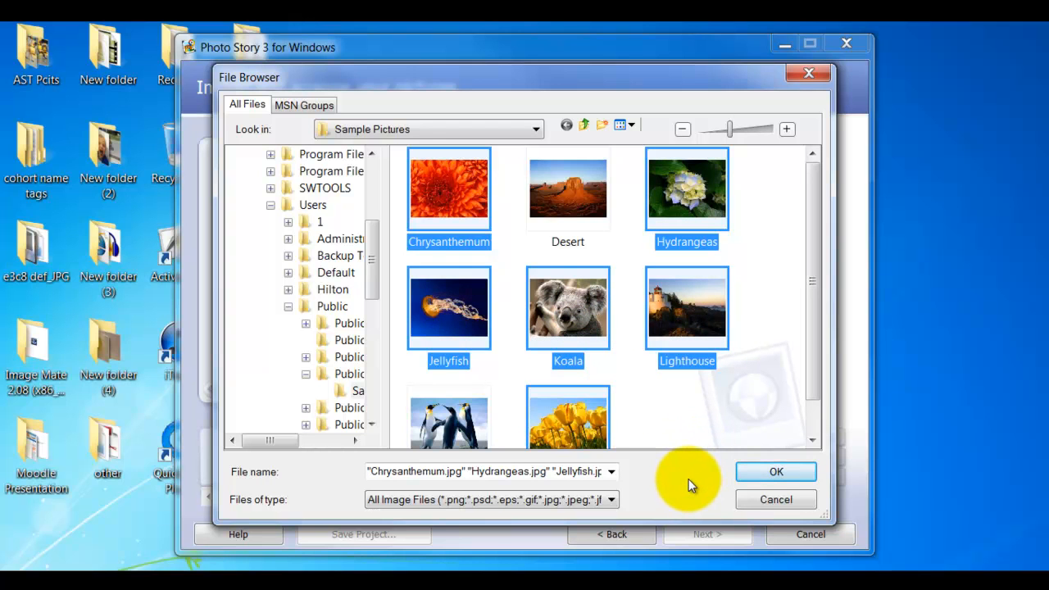
click(756, 476)
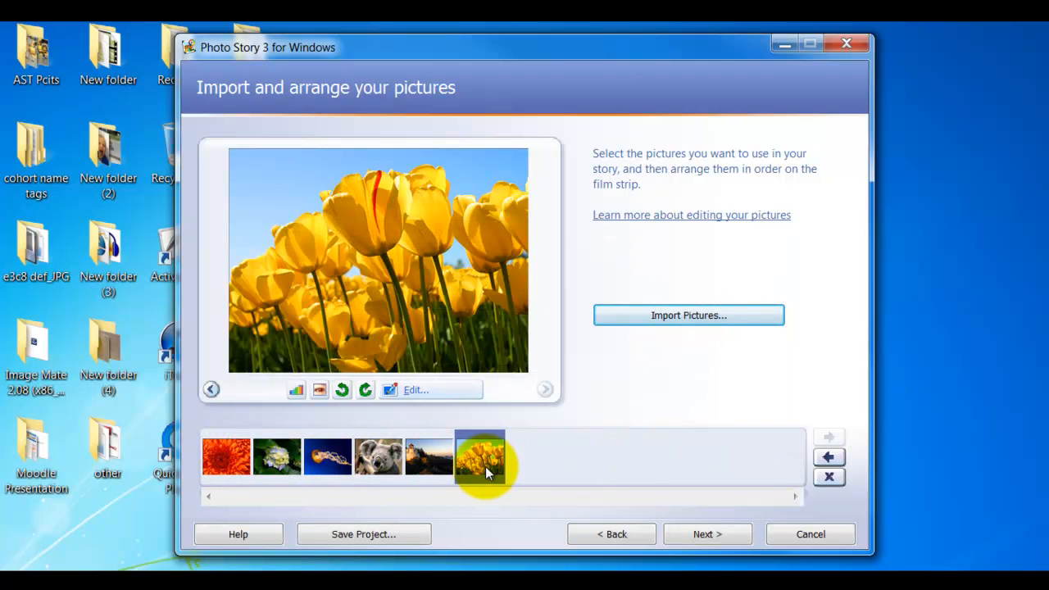
Rearrange the film strip so the koala picture comes first and the jellyfish picture comes last.
click(380, 459)
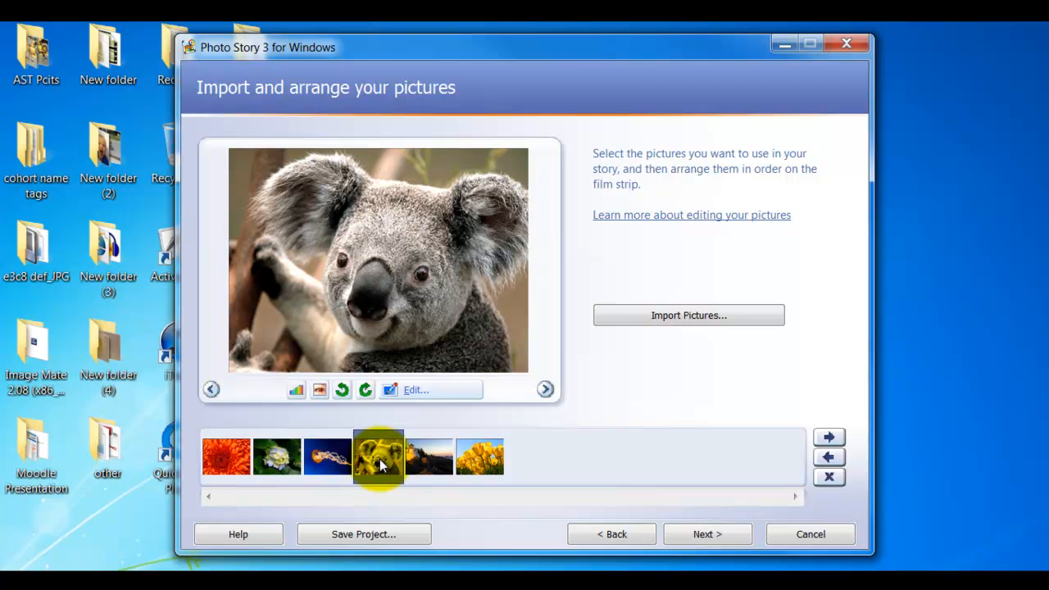
drag(379, 458, 221, 444)
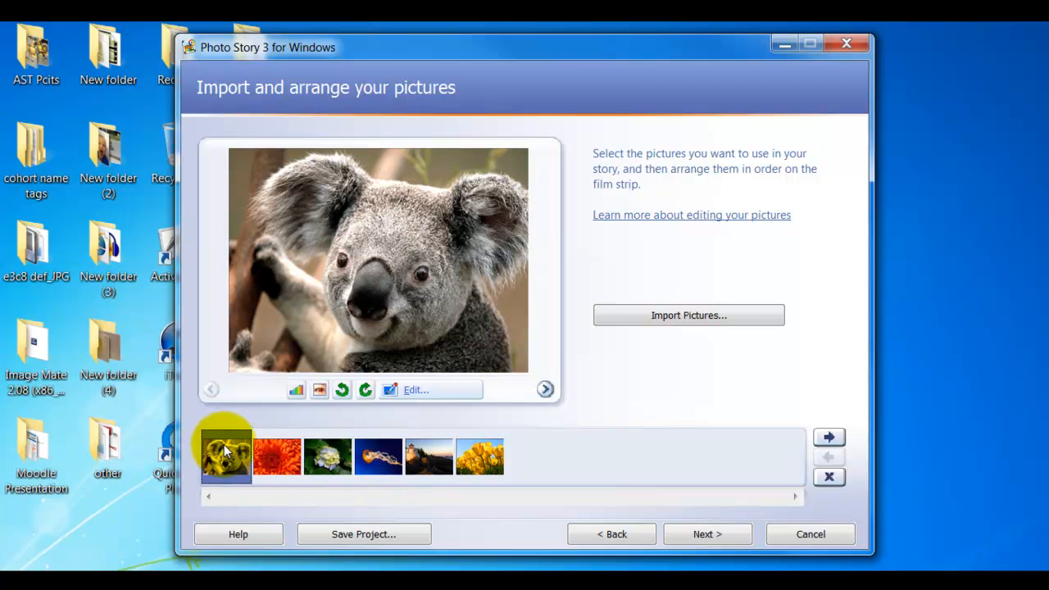
click(376, 467)
drag(373, 464, 517, 473)
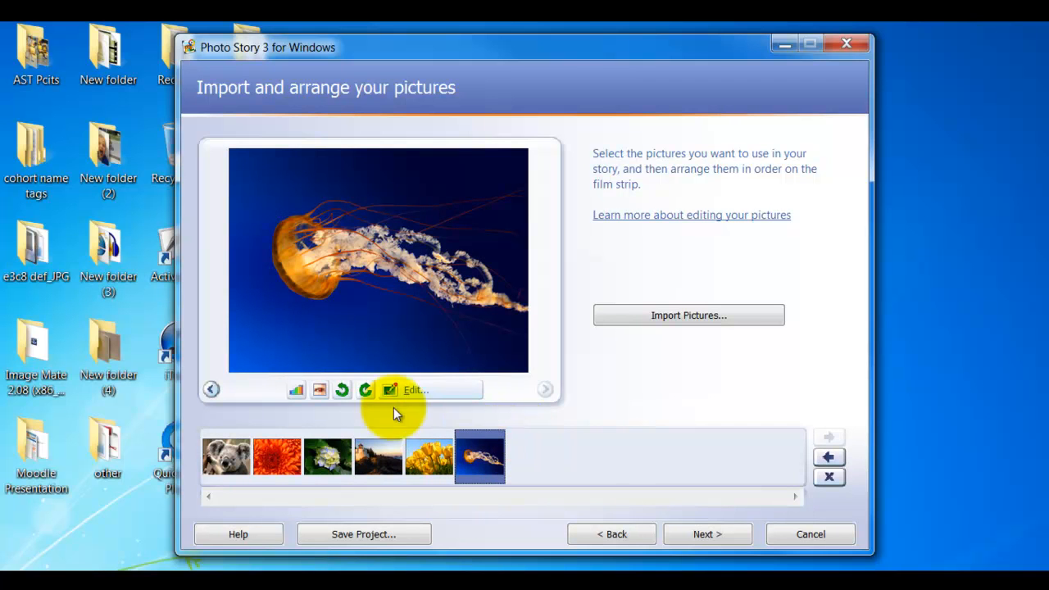
Rotate the jellyfish picture clockwise in quarter turns through one full revolution.
click(364, 391)
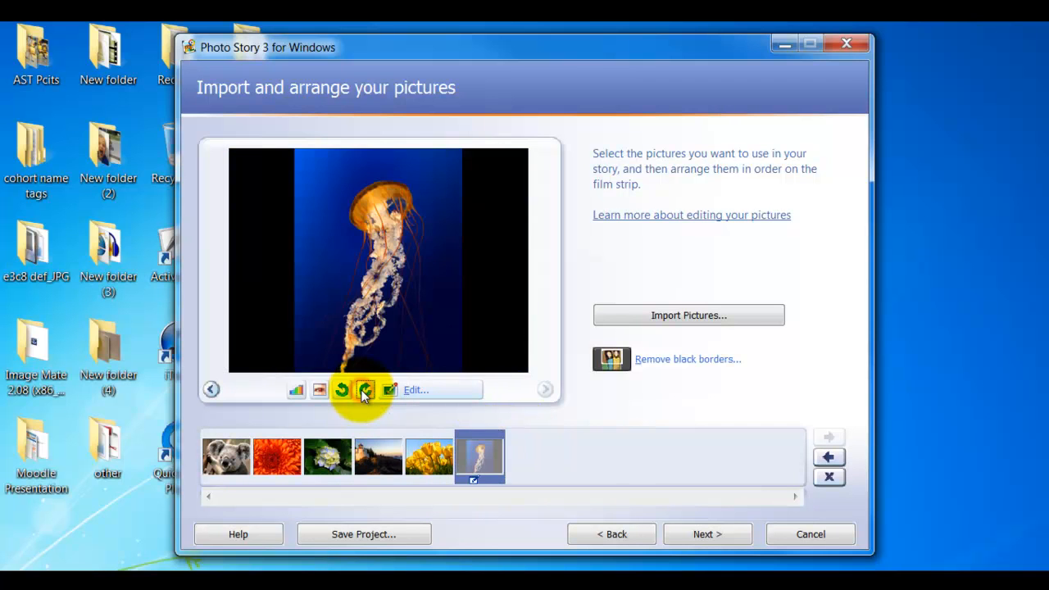
click(361, 390)
click(362, 390)
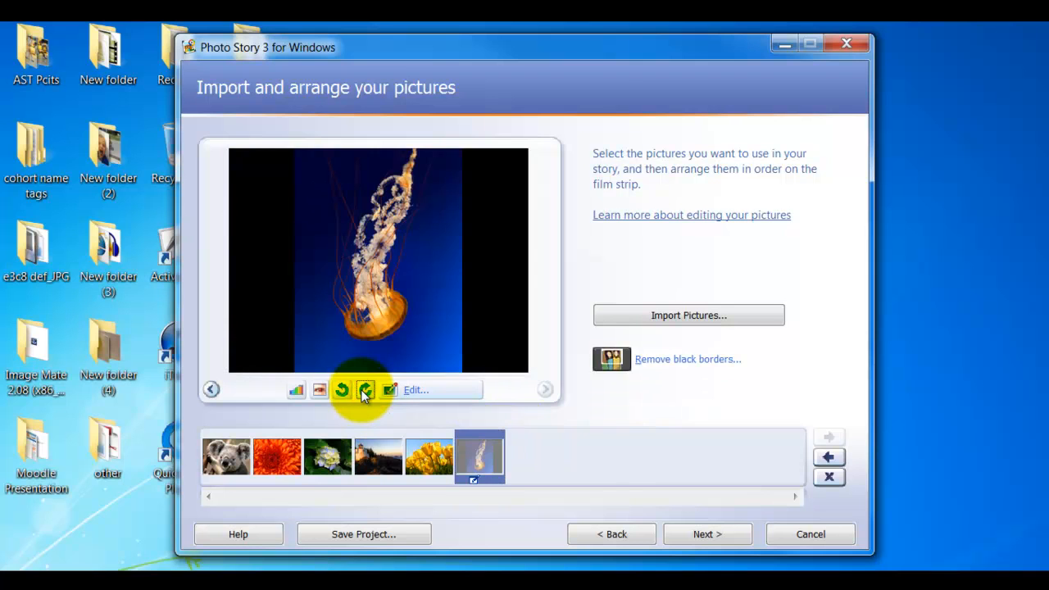
click(360, 389)
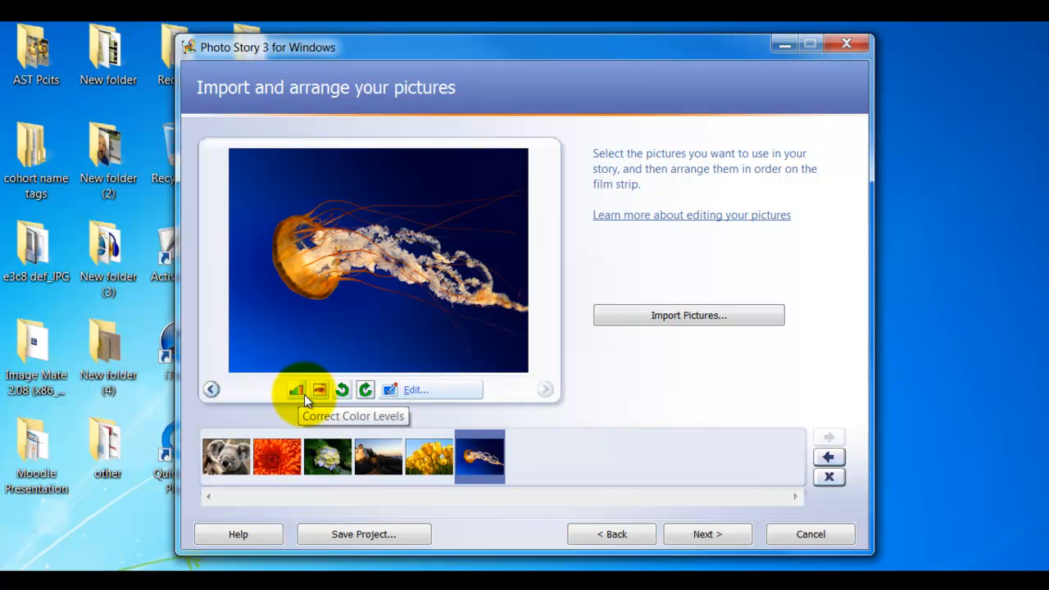
Try the Black and White and Negative effects on the jellyfish picture, and save it with the Chalk and Charcoal effect.
click(412, 392)
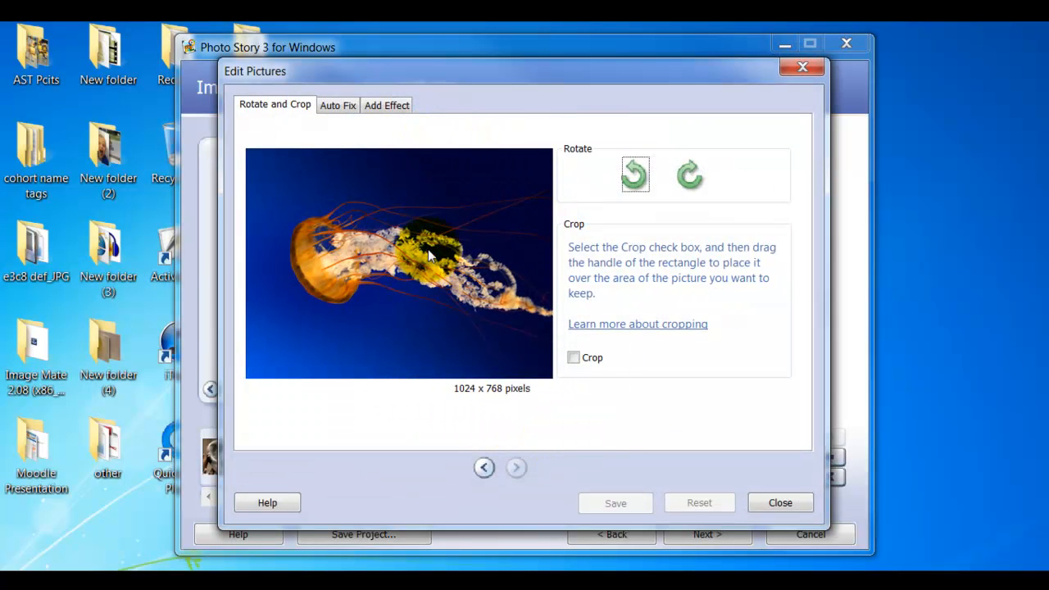
click(385, 108)
click(614, 217)
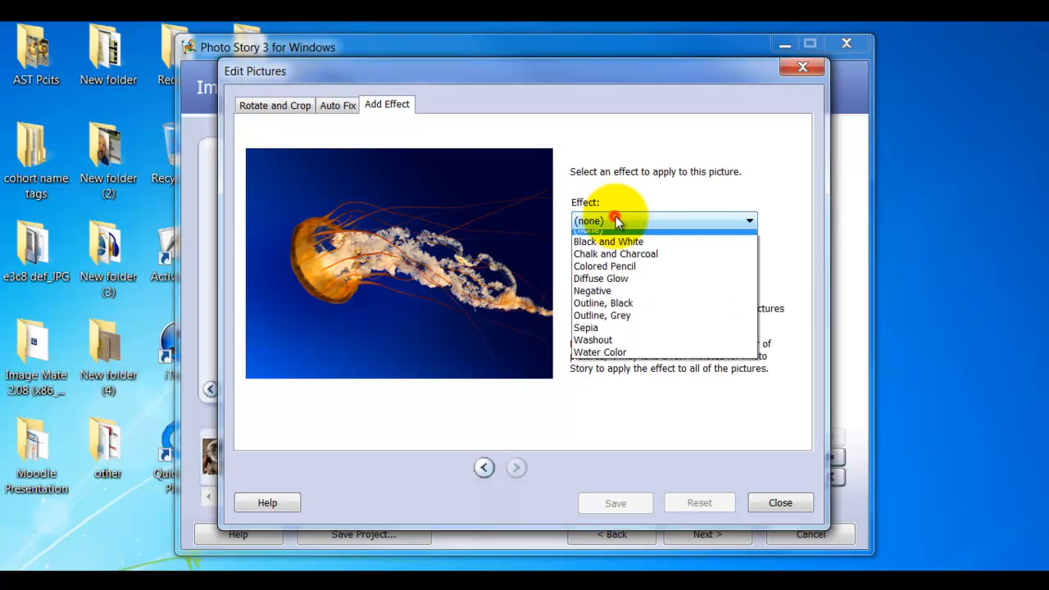
click(625, 249)
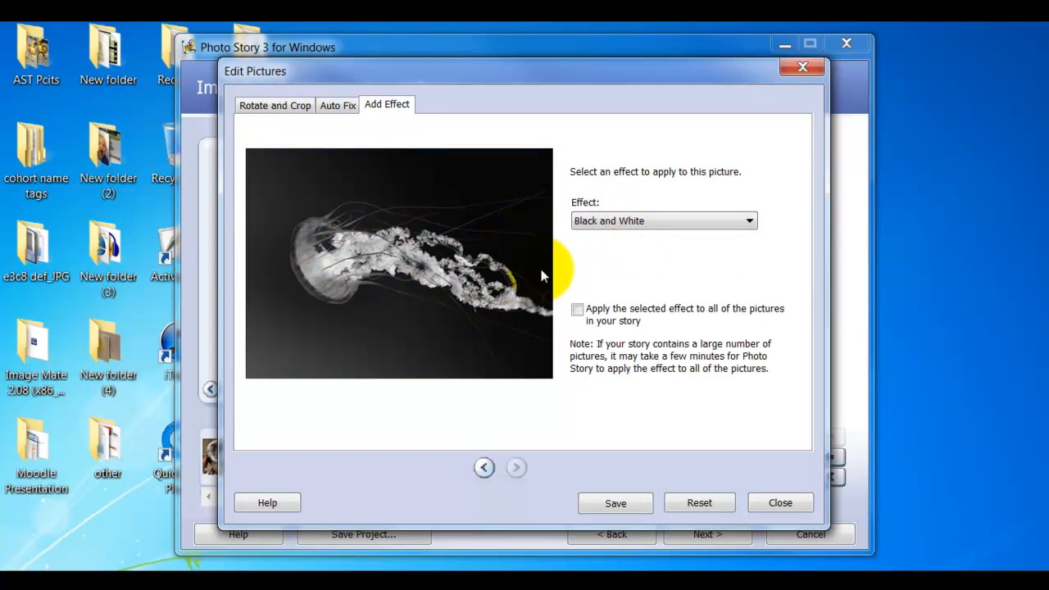
click(626, 221)
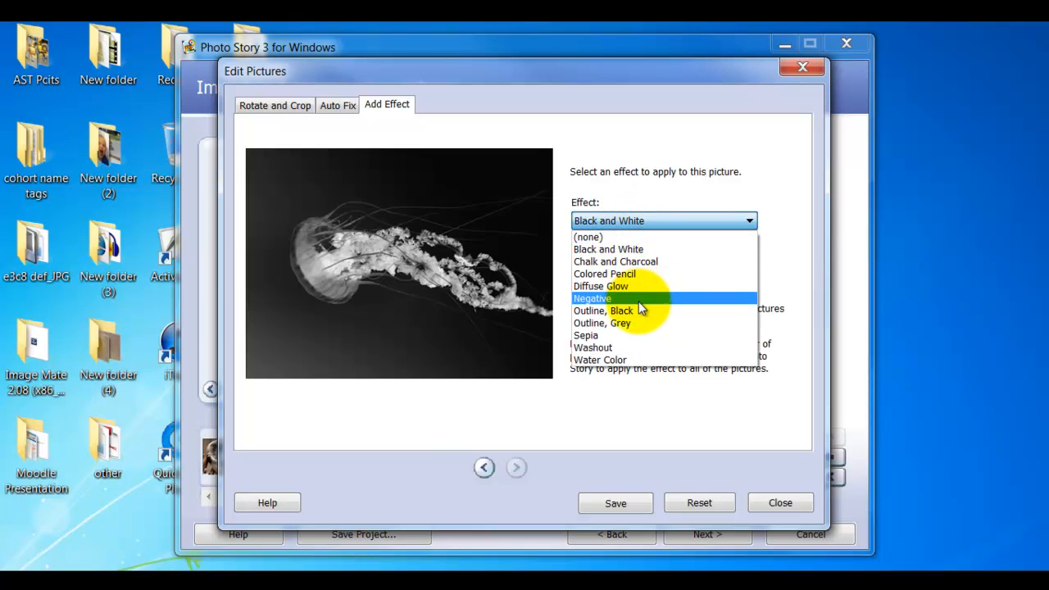
click(639, 298)
click(636, 220)
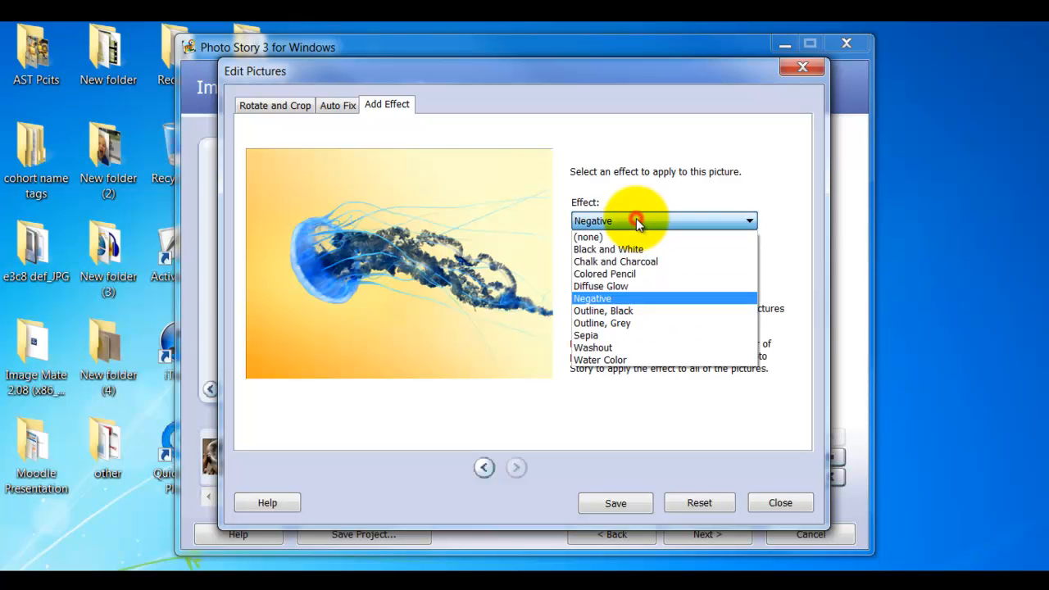
click(652, 262)
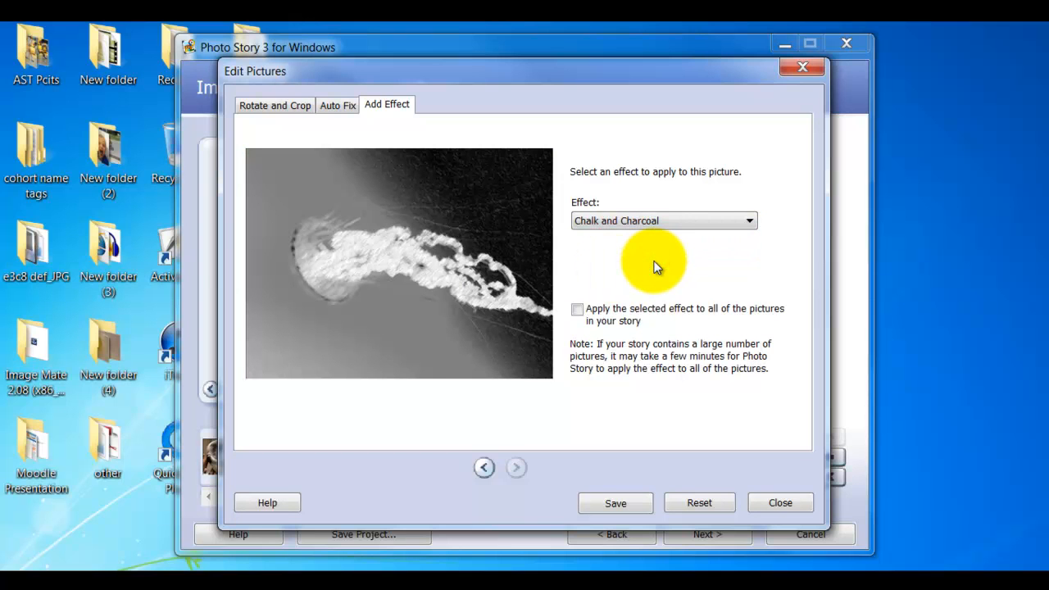
click(615, 503)
click(769, 502)
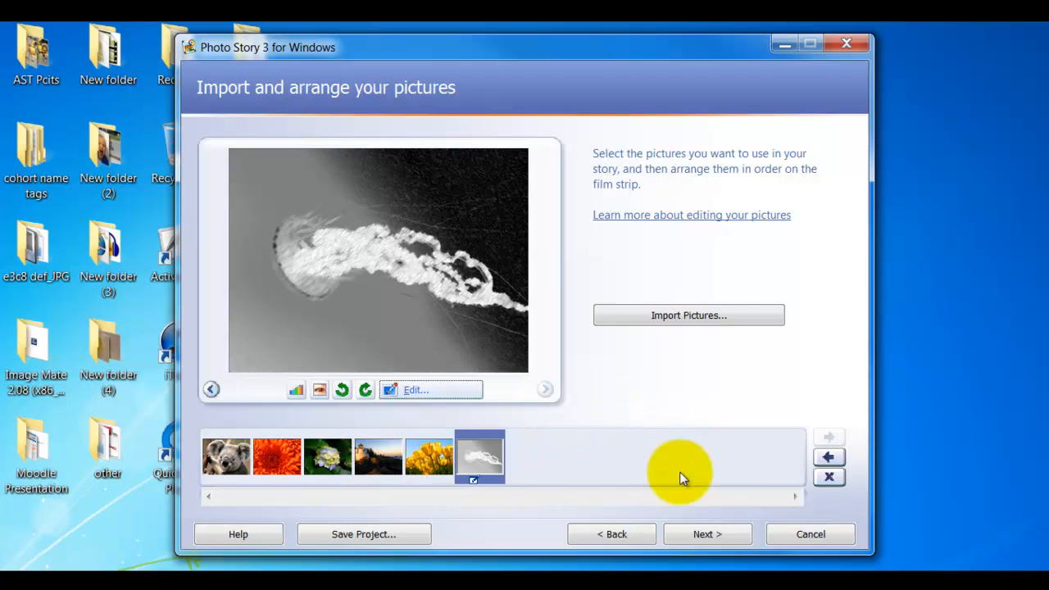
Proceed to the title stage and add the title "LiNC" to the koala picture.
click(702, 538)
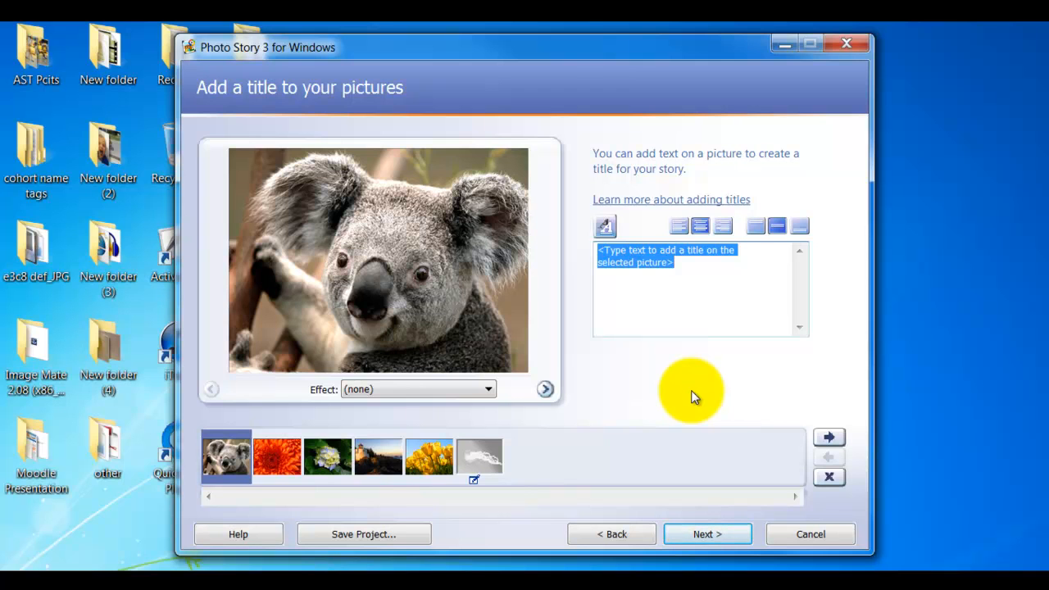
click(695, 279)
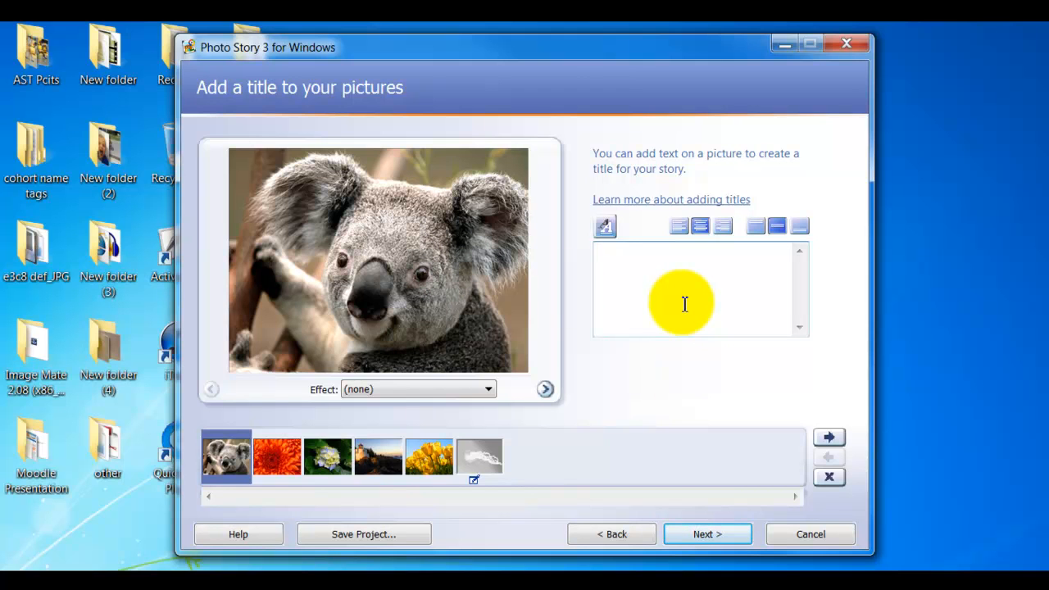
text(LiNC)
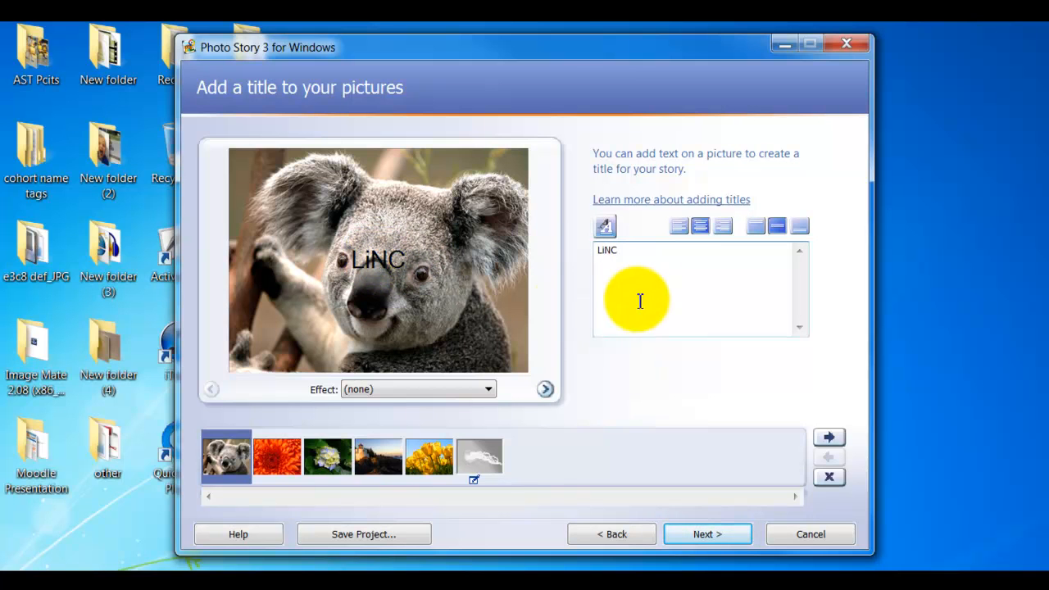
Format the koala picture's title in red MS Reference Sans Serif at size 24.
click(612, 233)
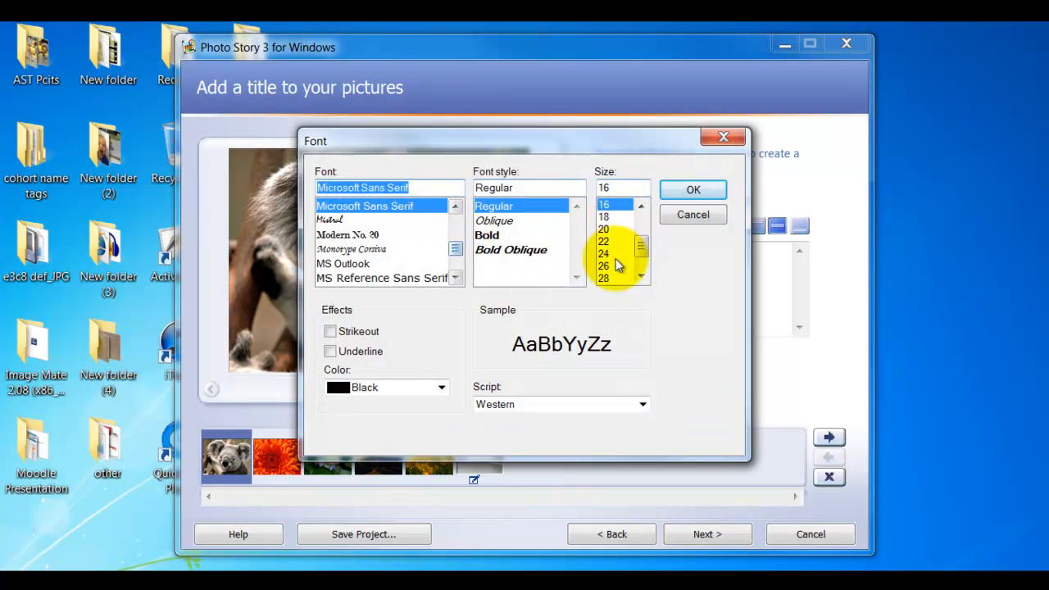
click(441, 387)
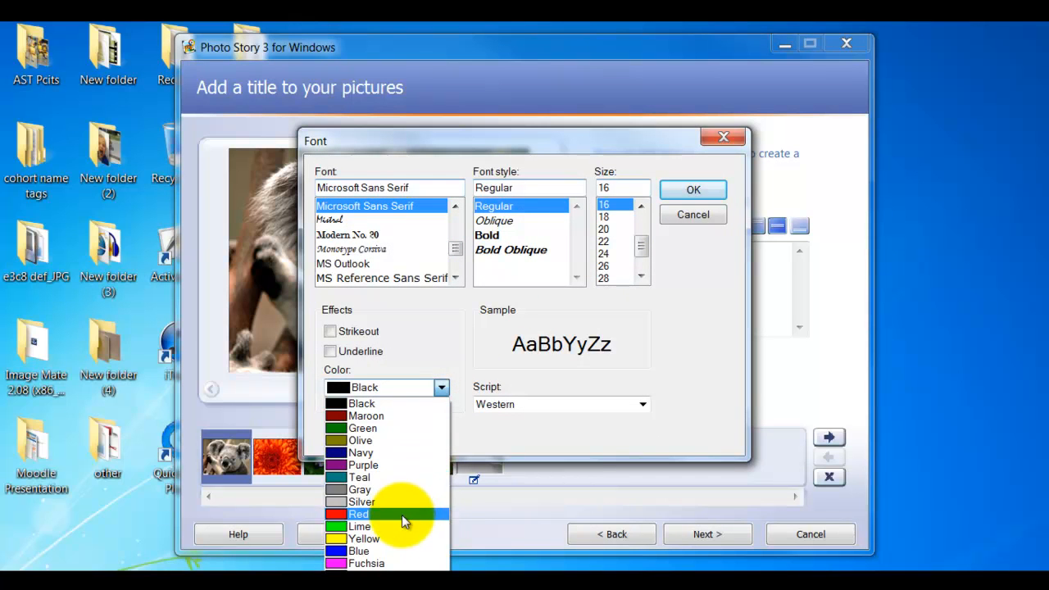
click(401, 515)
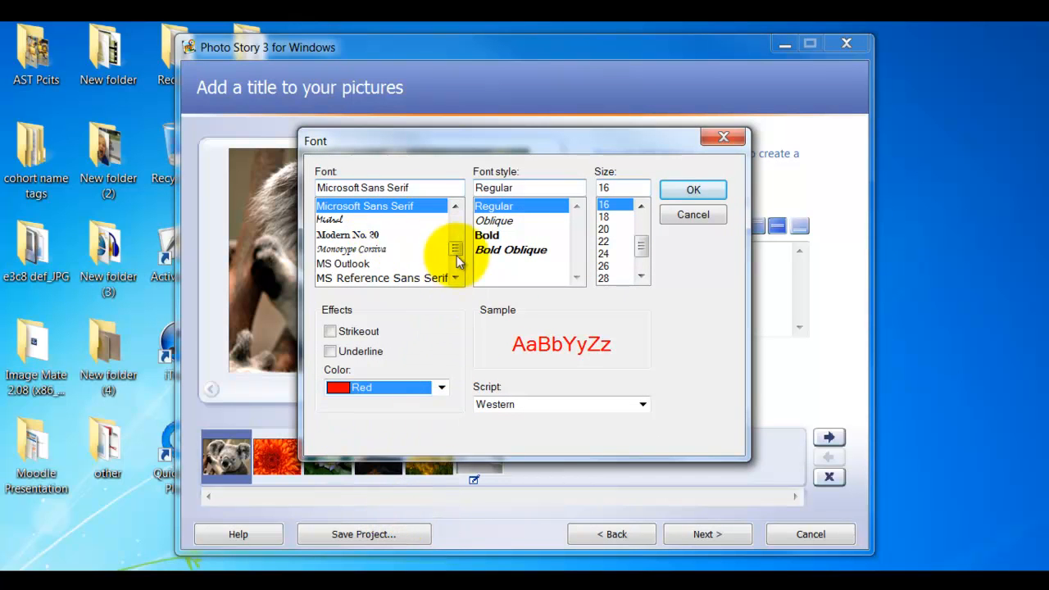
click(420, 279)
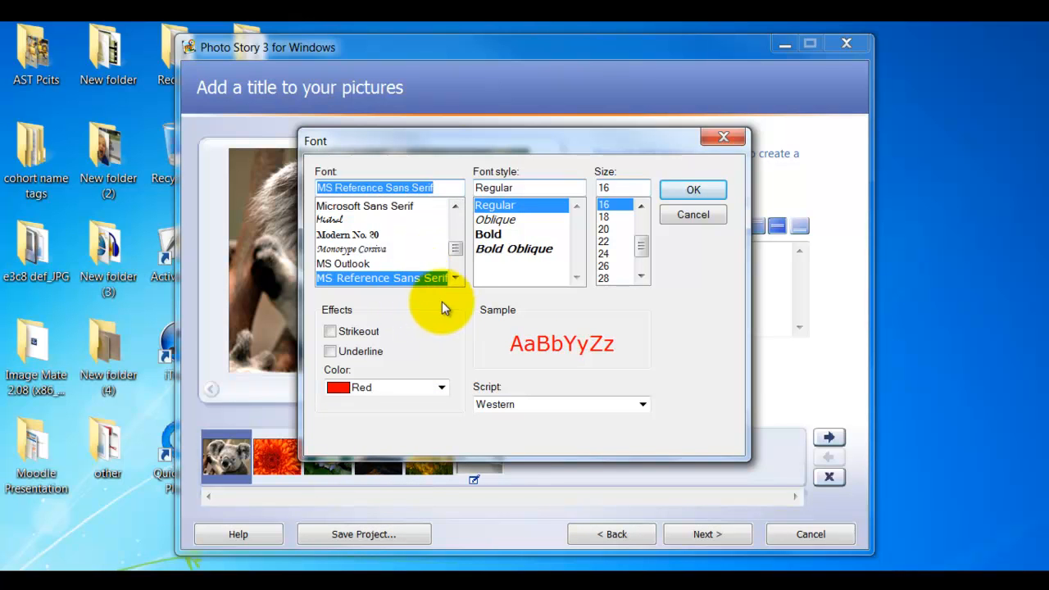
click(606, 253)
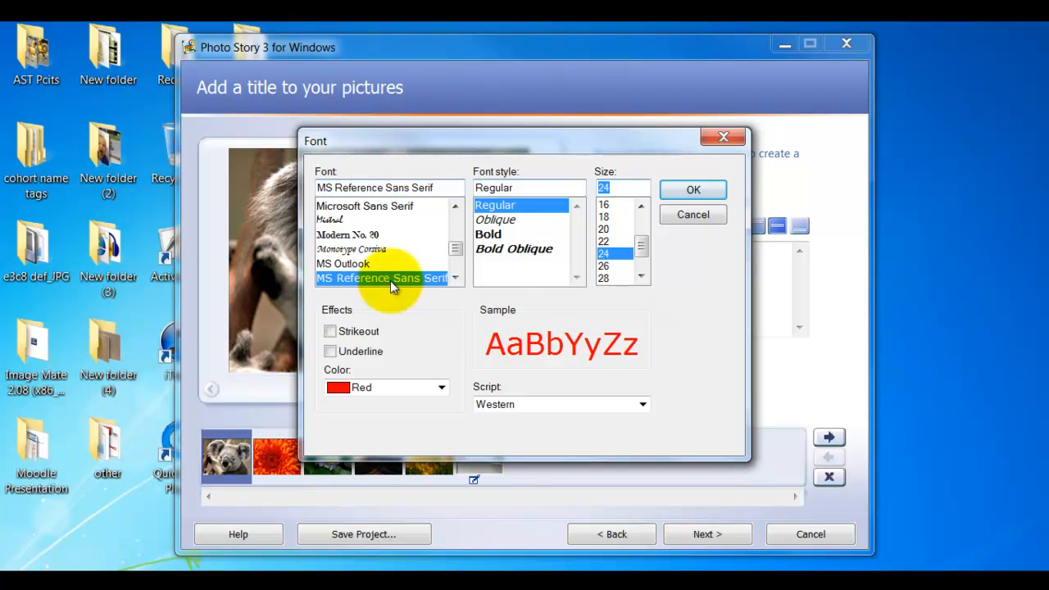
click(693, 190)
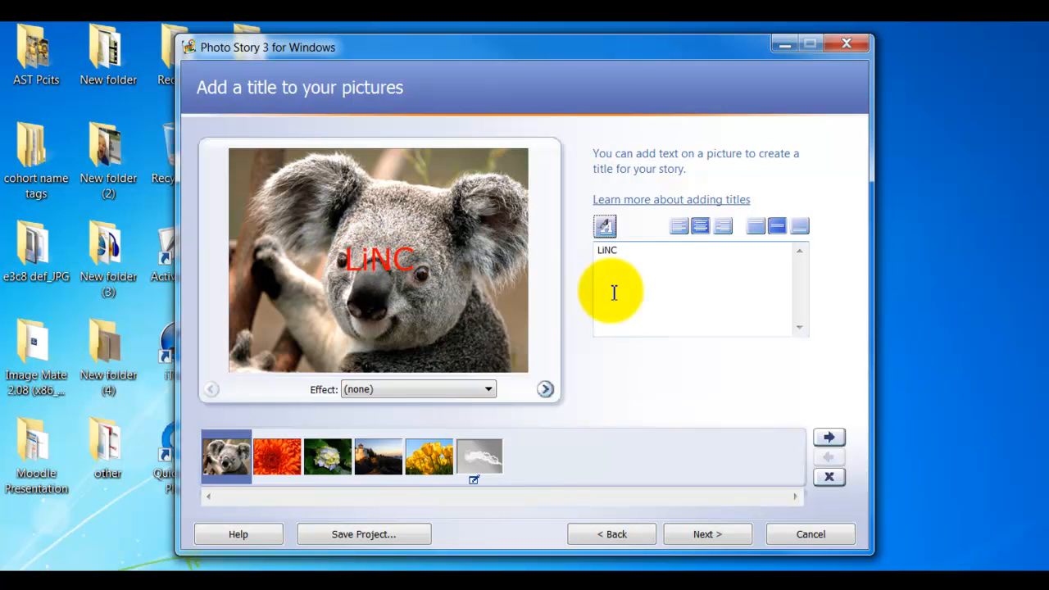
Try different horizontal and vertical placements for the koala title, ending with left alignment and the vertical middle.
click(679, 229)
click(718, 229)
click(704, 229)
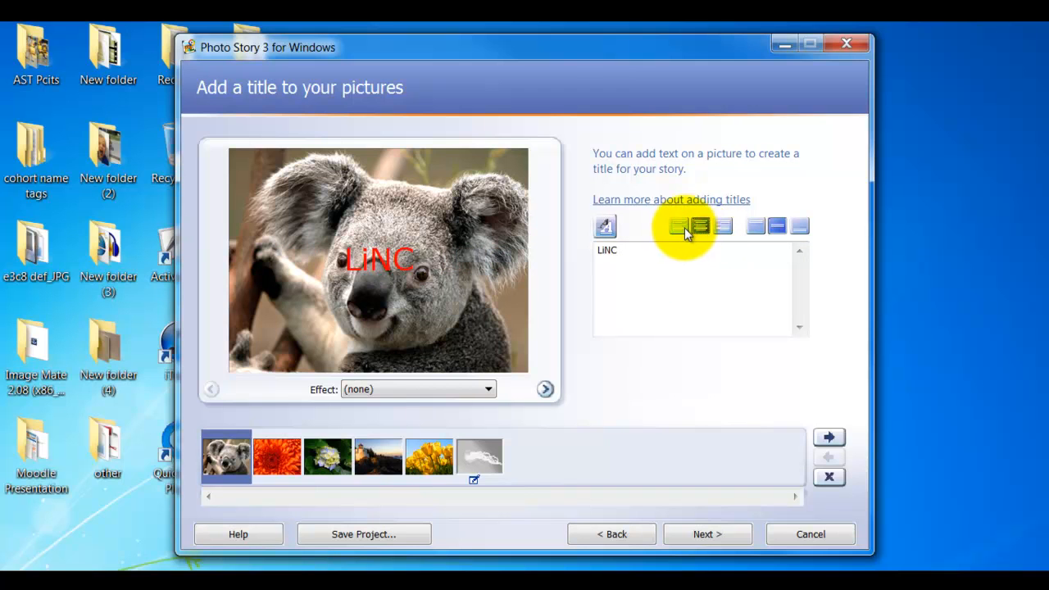
click(679, 228)
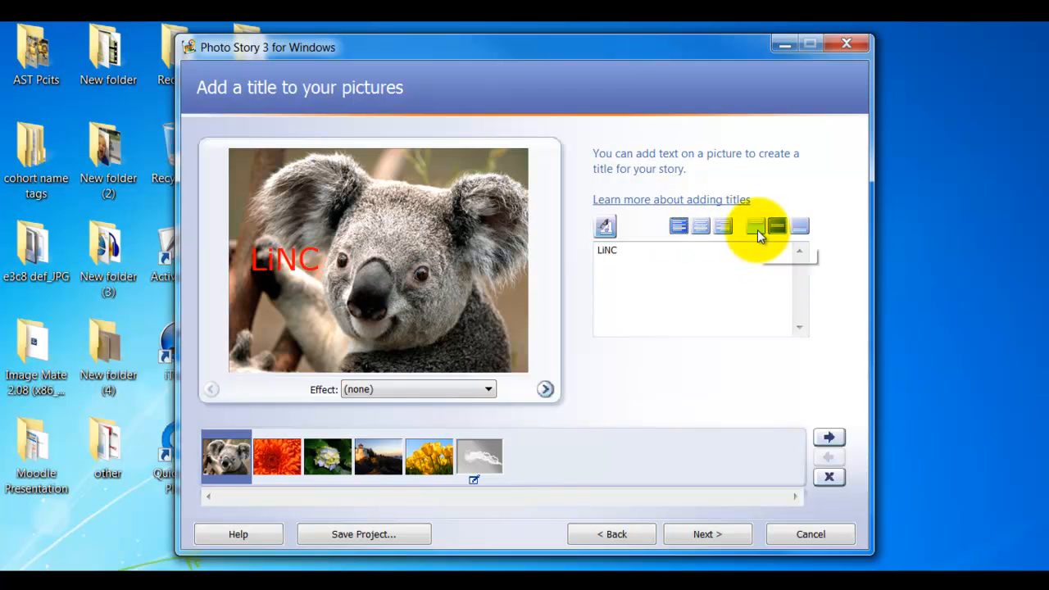
click(756, 233)
click(799, 228)
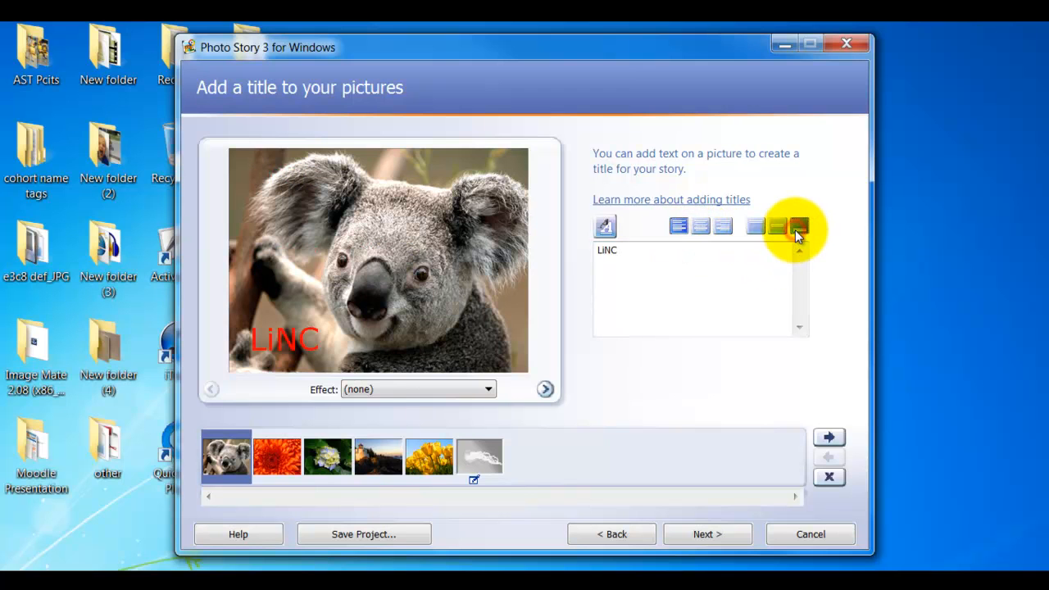
click(777, 228)
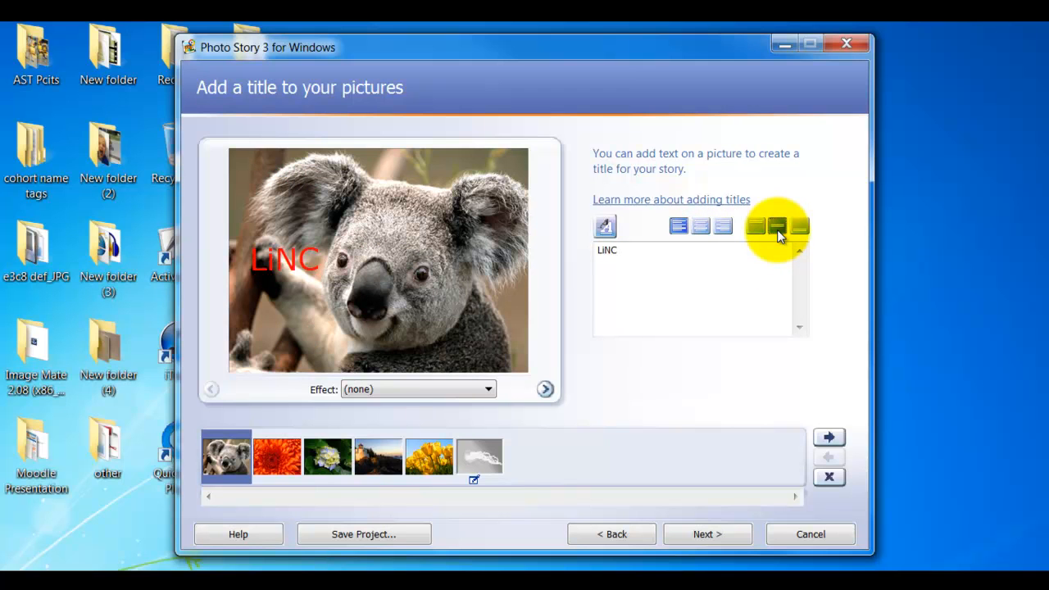
Align the koala title to the bottom of the picture, and look through the next four pictures before returning to the koala.
click(799, 228)
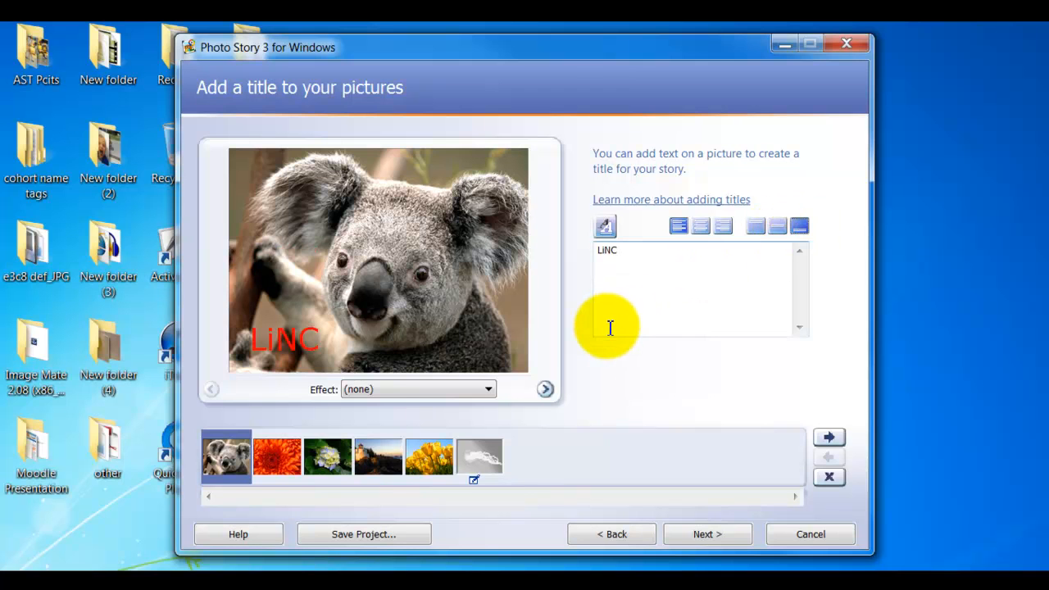
click(277, 459)
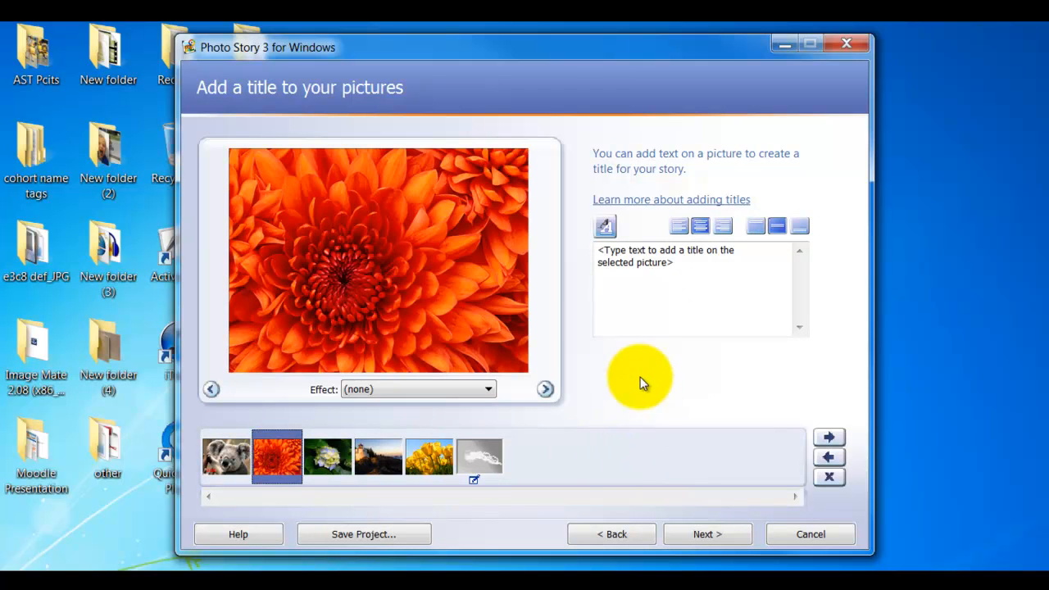
click(327, 456)
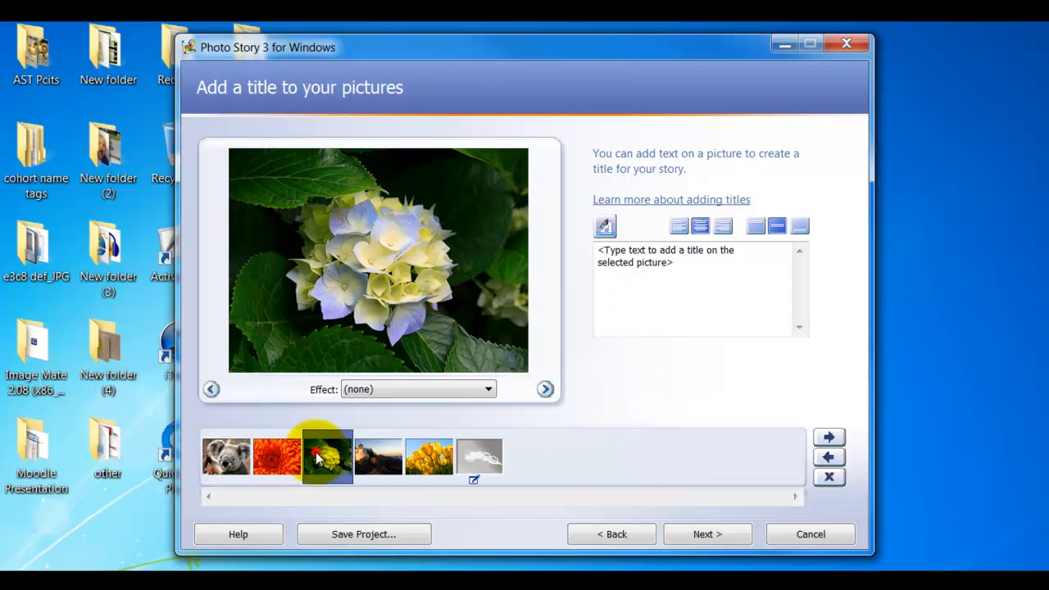
click(387, 460)
click(430, 463)
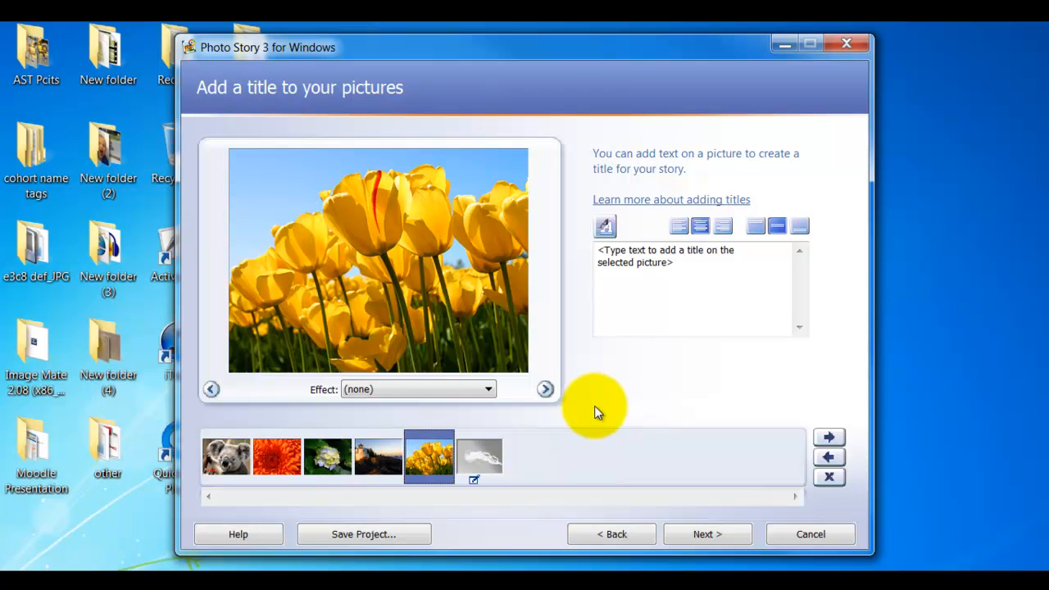
click(227, 456)
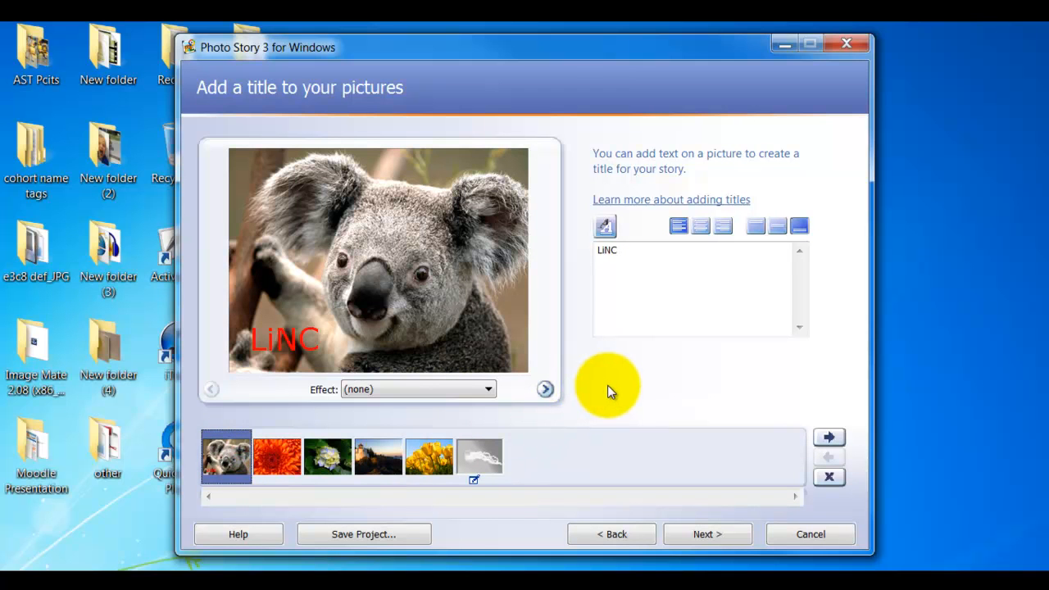
Apply the Colored Pencil effect to the koala picture and proceed to the narration and motion stage.
click(479, 389)
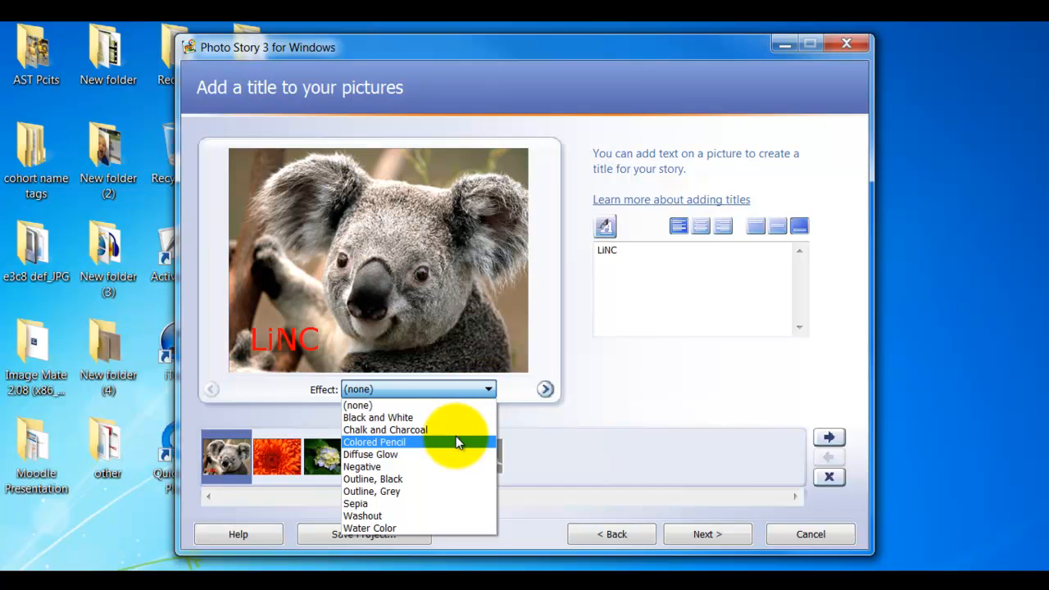
click(456, 441)
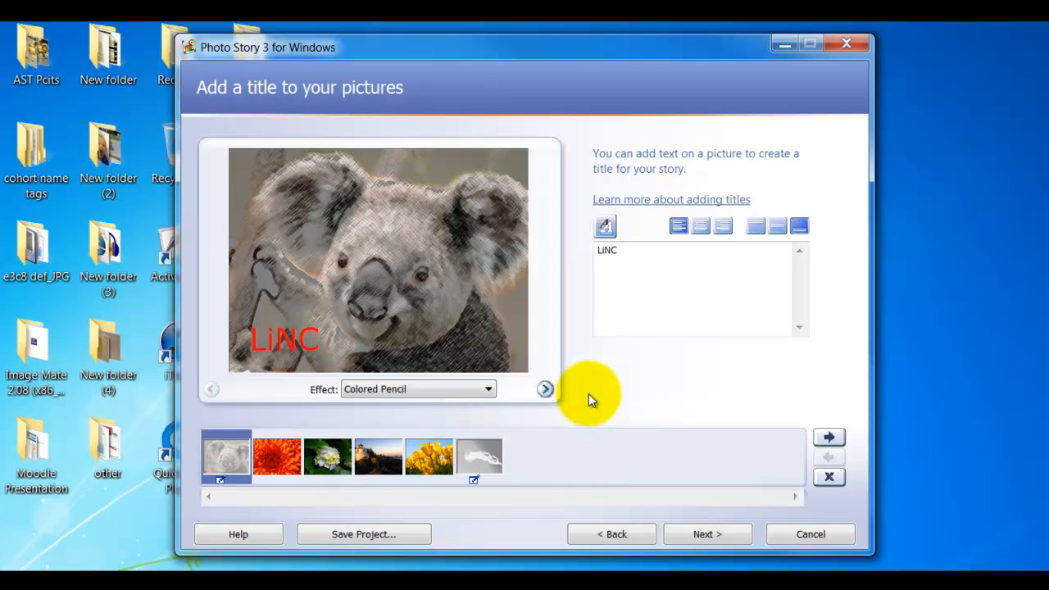
click(711, 536)
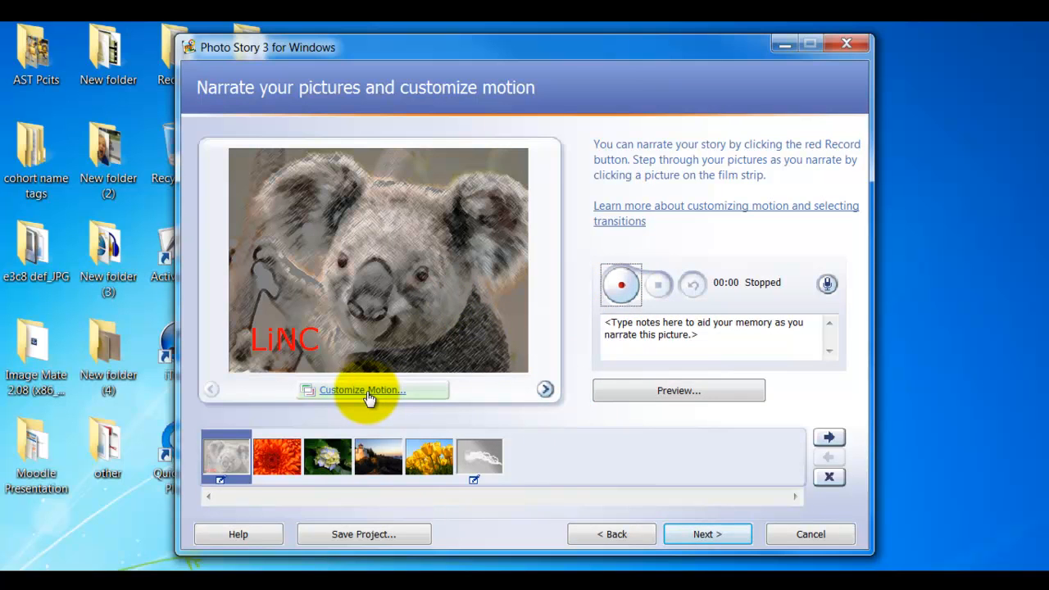
Preview the story with its automatic motion and close the preview.
click(634, 394)
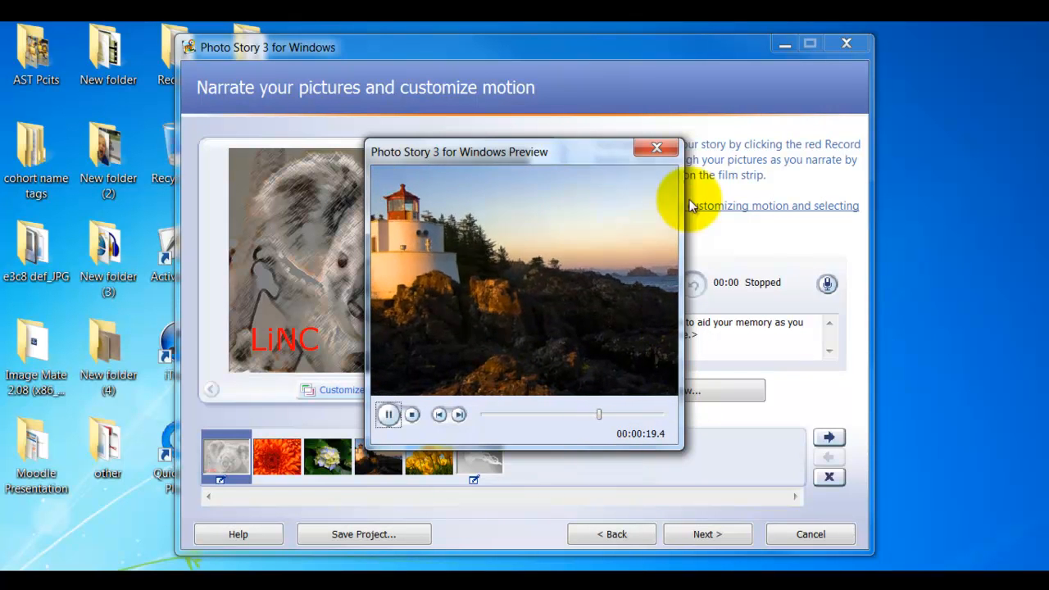
click(656, 148)
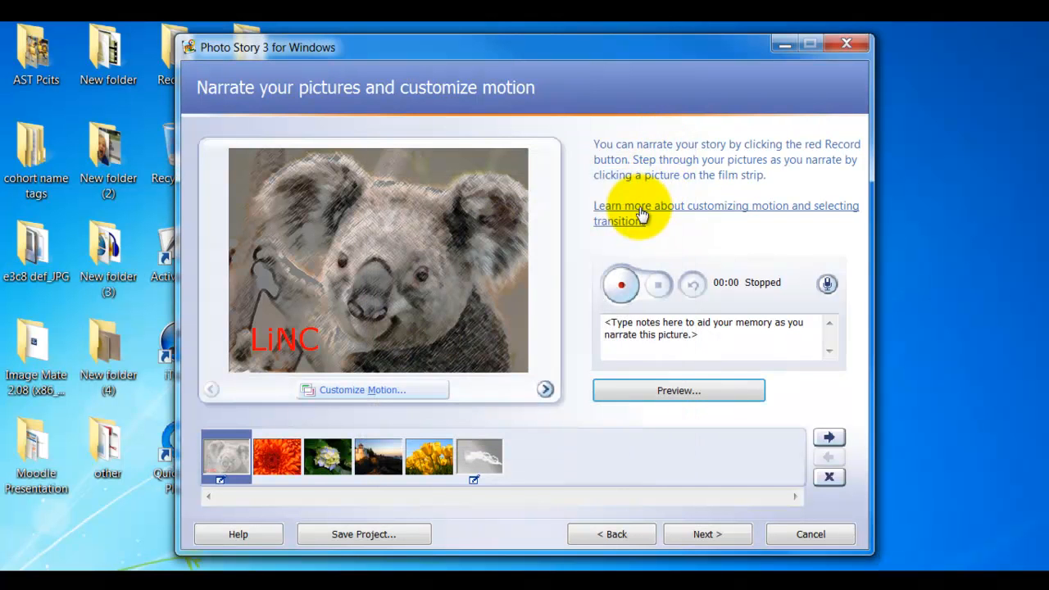
Specify custom motion for the koala picture, with an end frame of about 650 x 488 pixels around the koala's face.
click(367, 392)
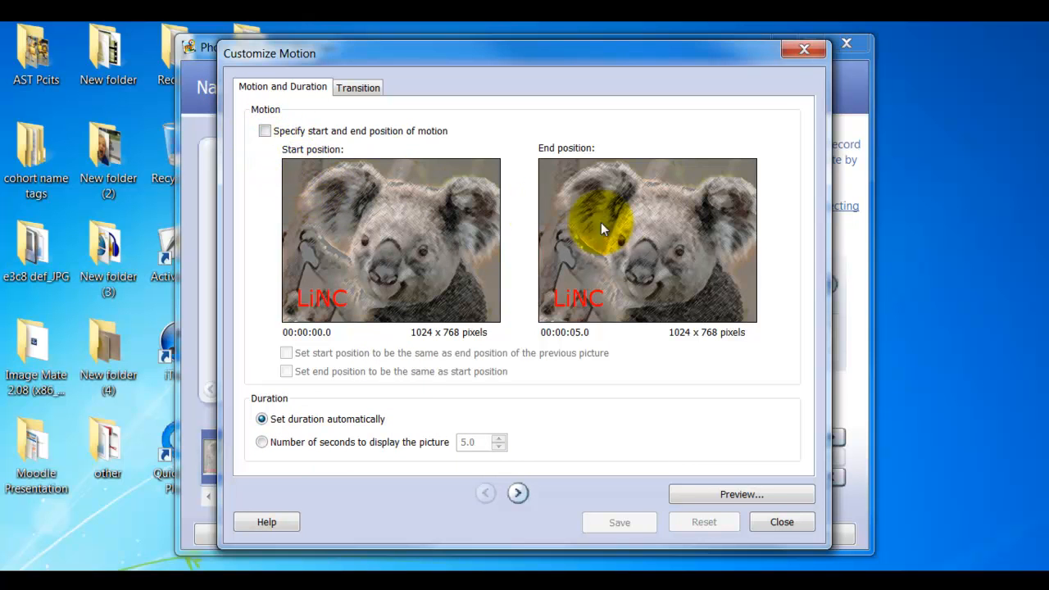
click(264, 132)
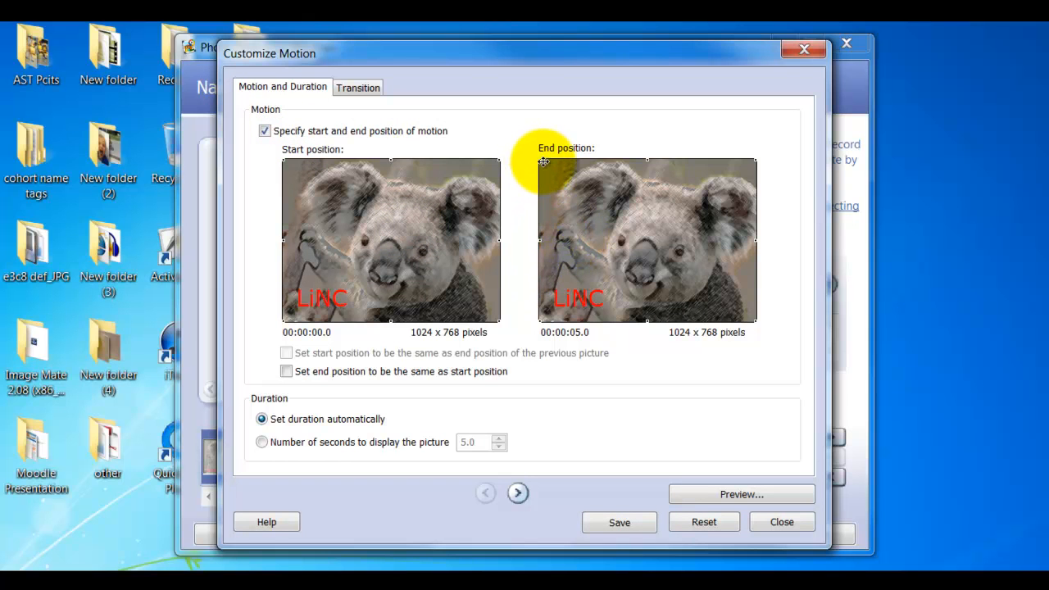
drag(538, 160, 618, 218)
drag(689, 277, 666, 263)
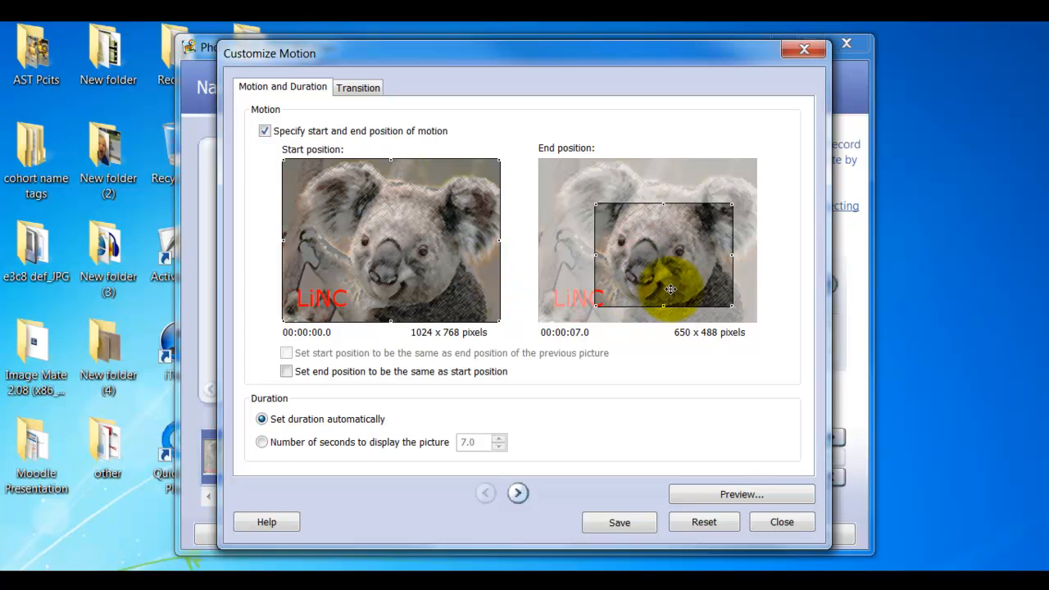
Preview the koala picture's custom motion and save it, closing the motion settings.
click(721, 495)
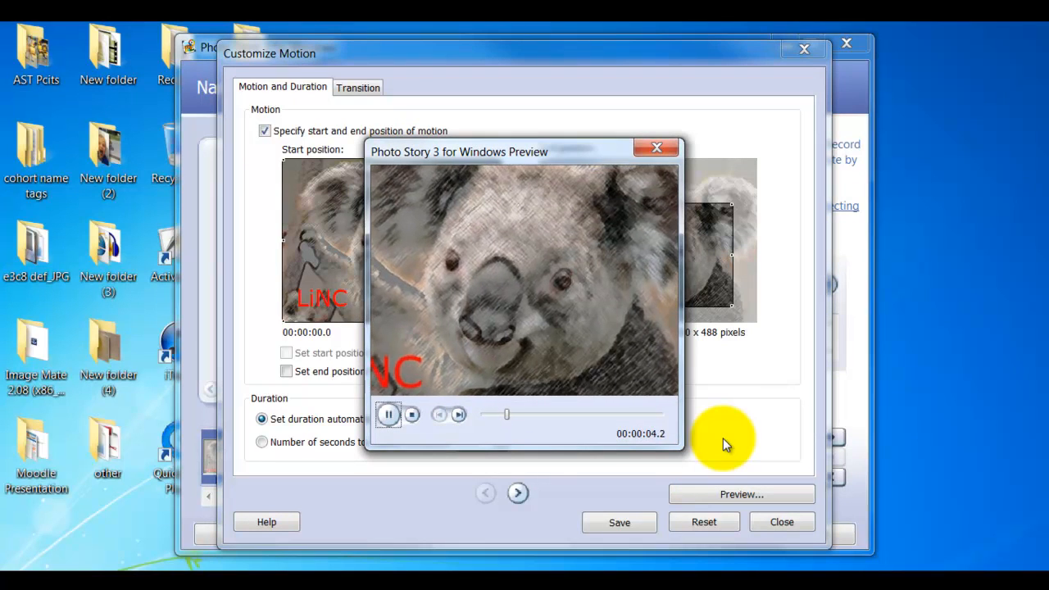
click(660, 148)
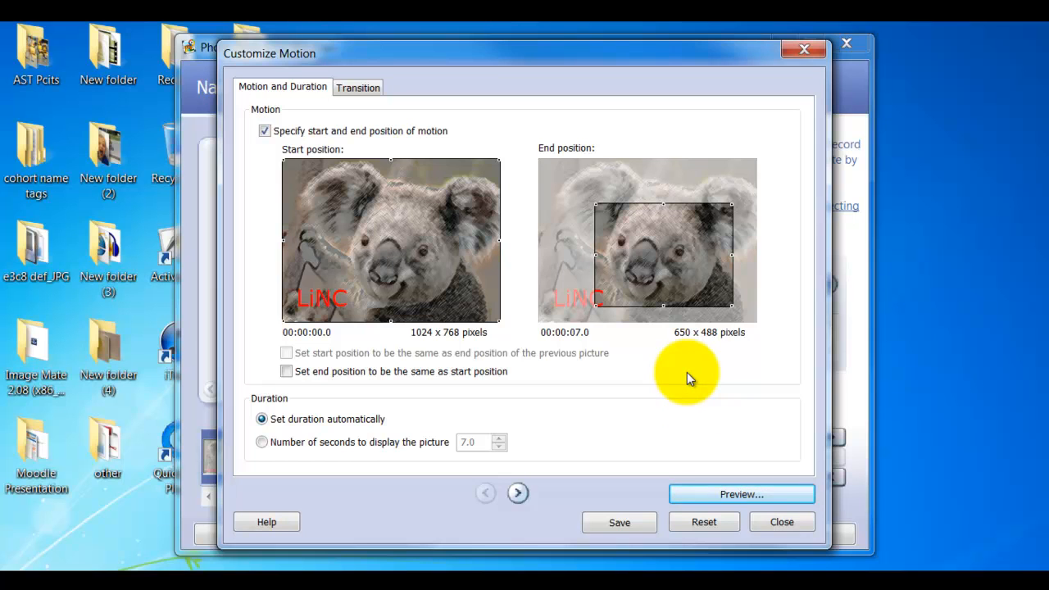
click(613, 522)
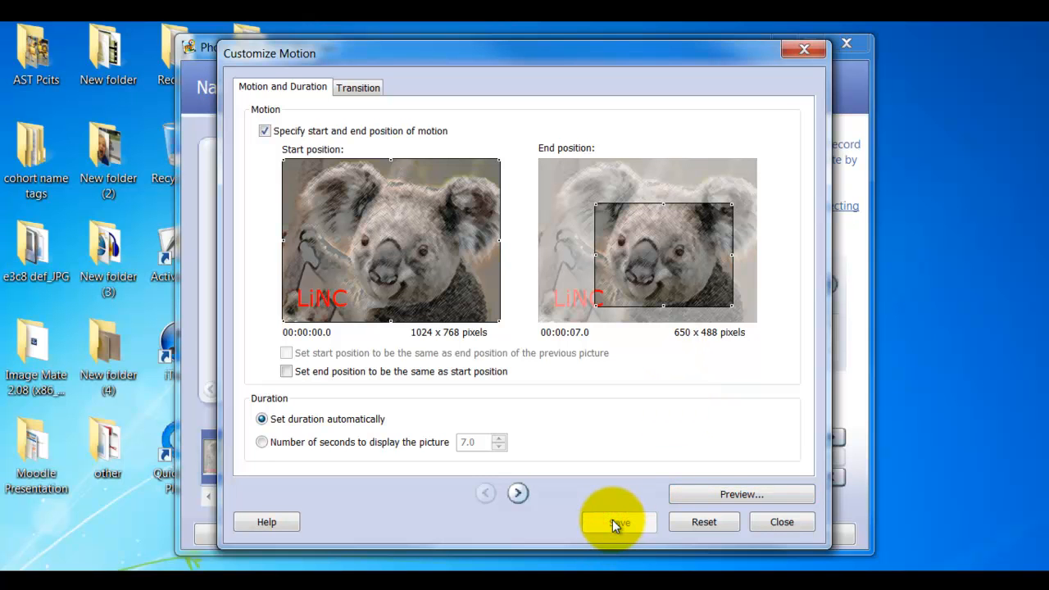
click(782, 525)
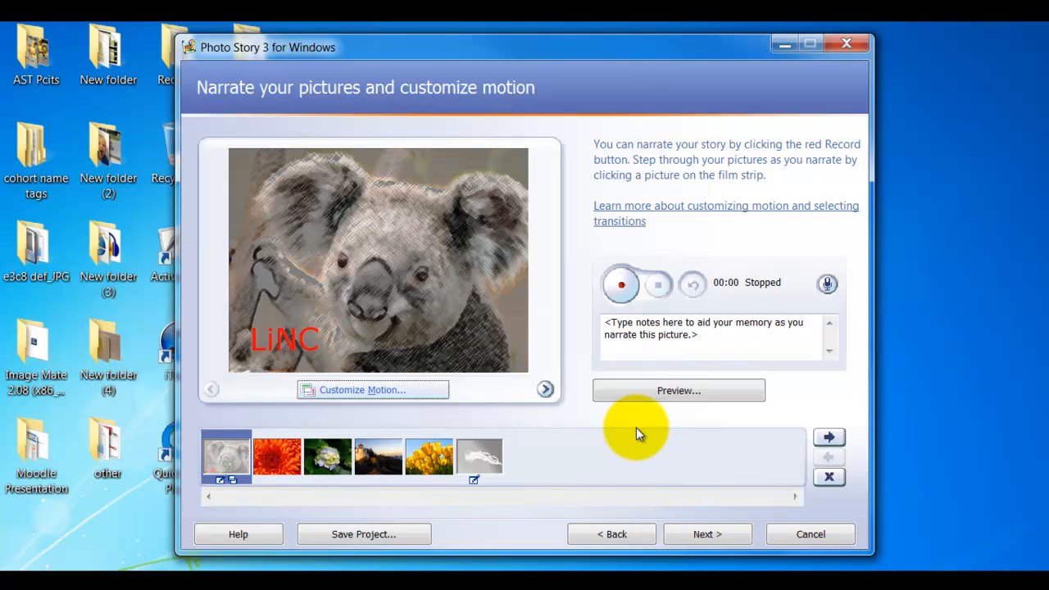
Proceed to the background music stage and look at the custom music creation options without creating any.
click(693, 533)
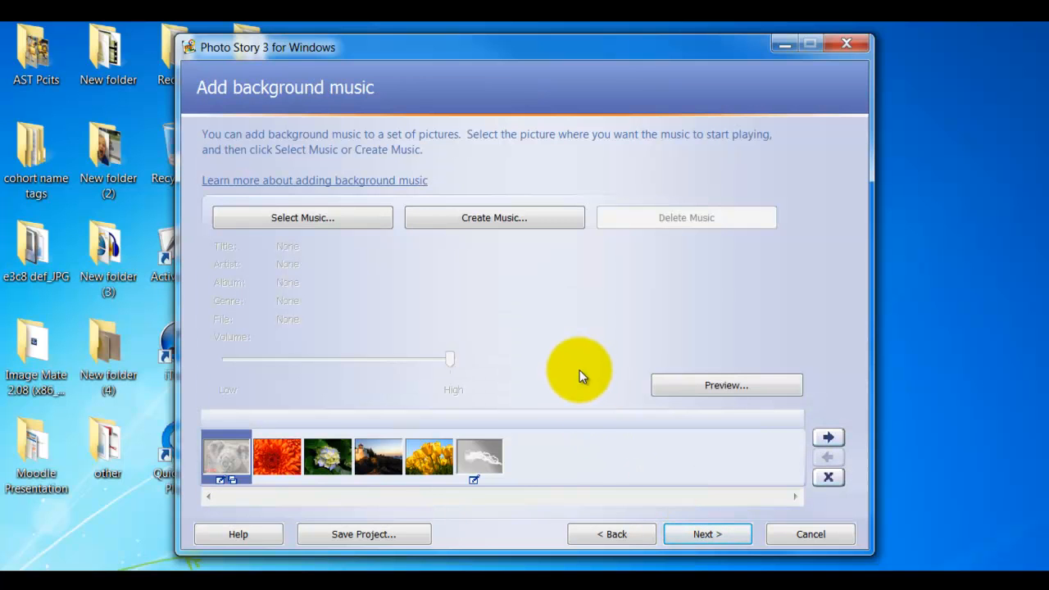
click(507, 224)
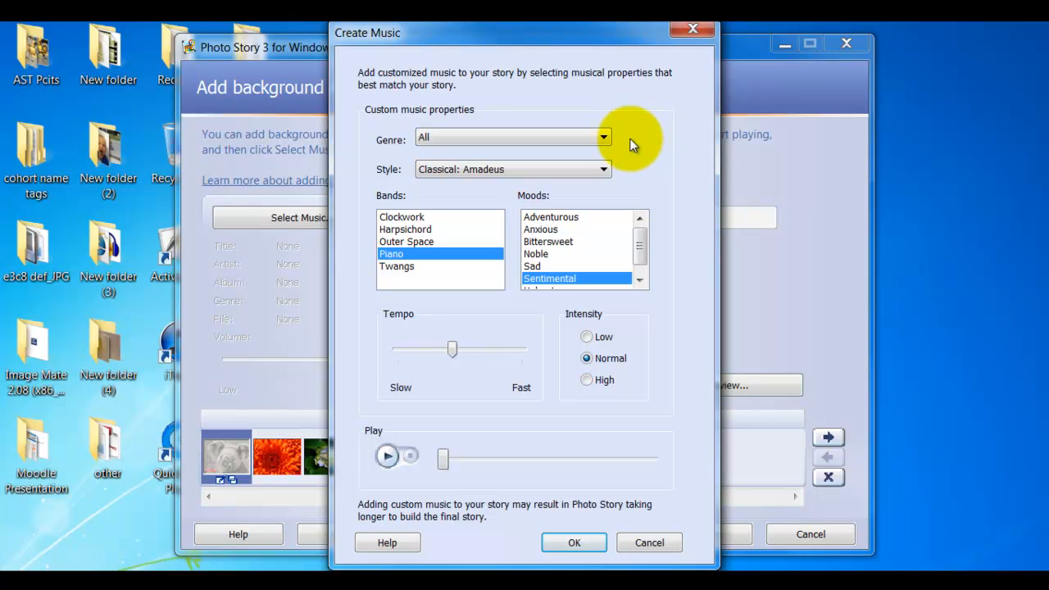
click(682, 31)
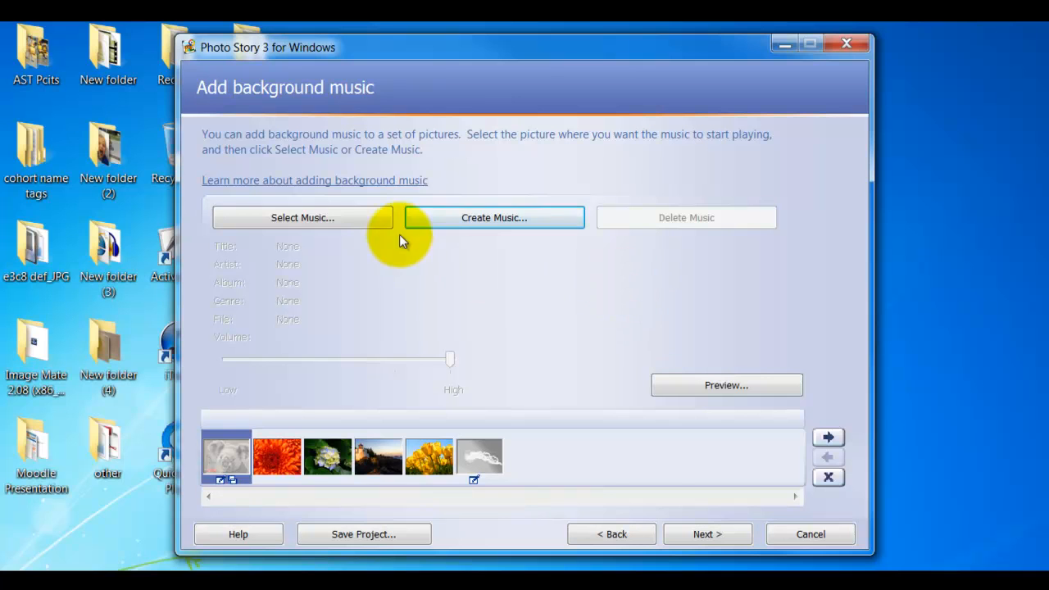
Add "Maid with the Flaxen Hair" from the Sample Music folder as background music starting at the koala picture.
click(301, 226)
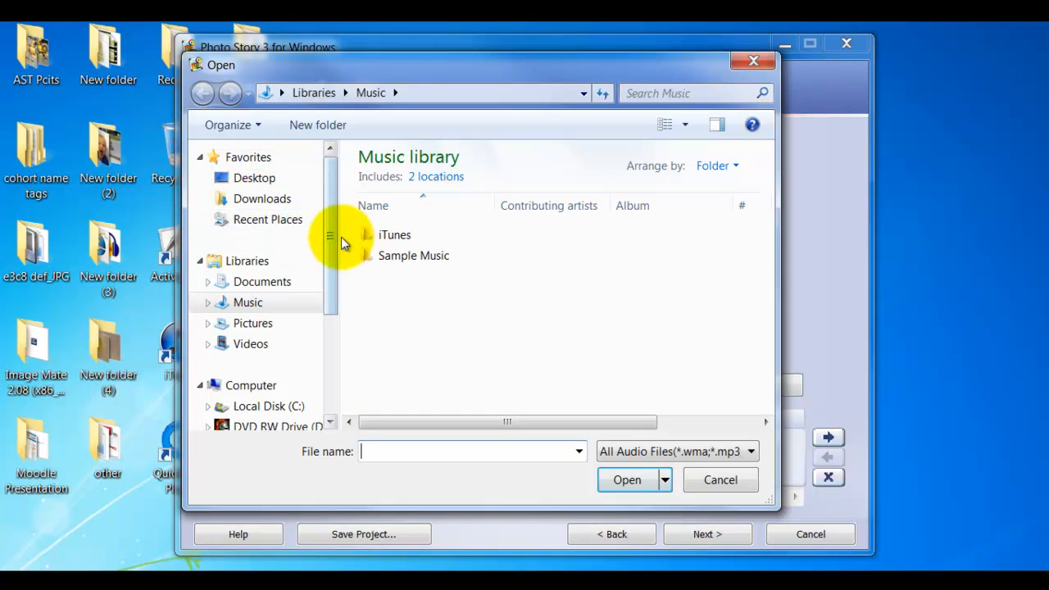
click(387, 259)
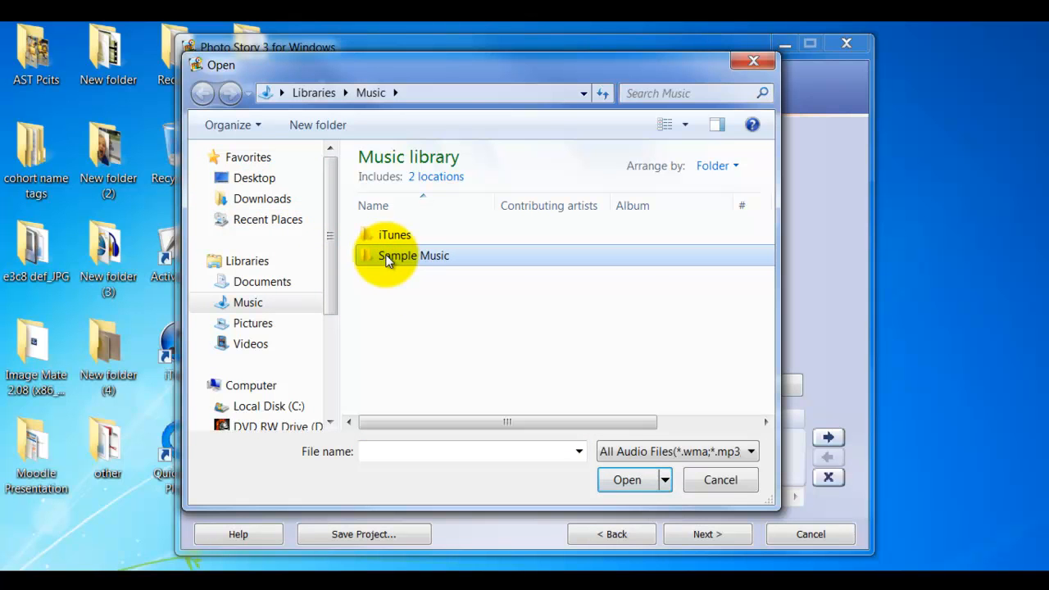
double_click(387, 257)
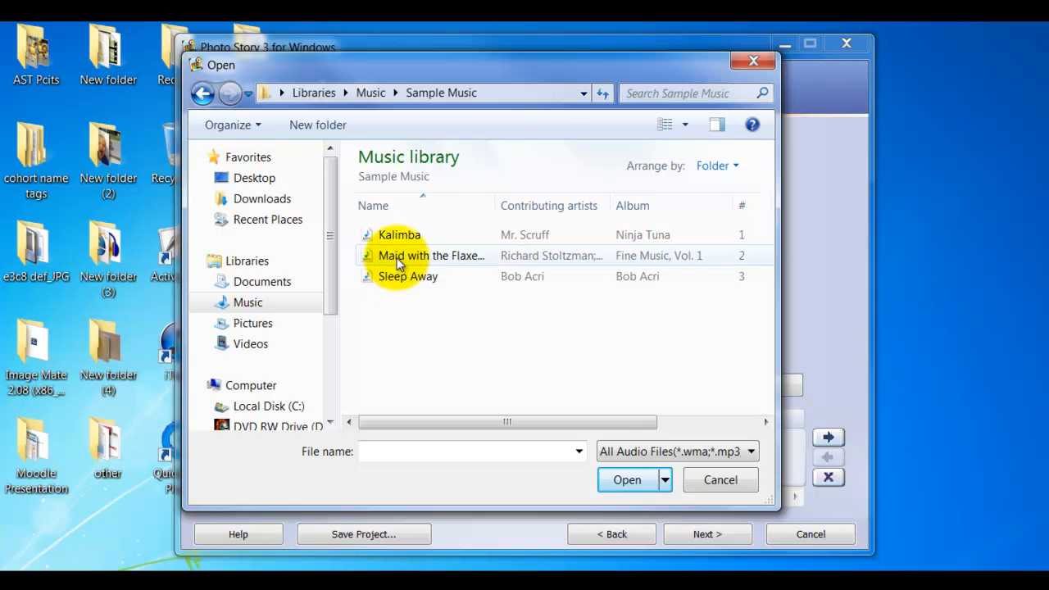
click(396, 256)
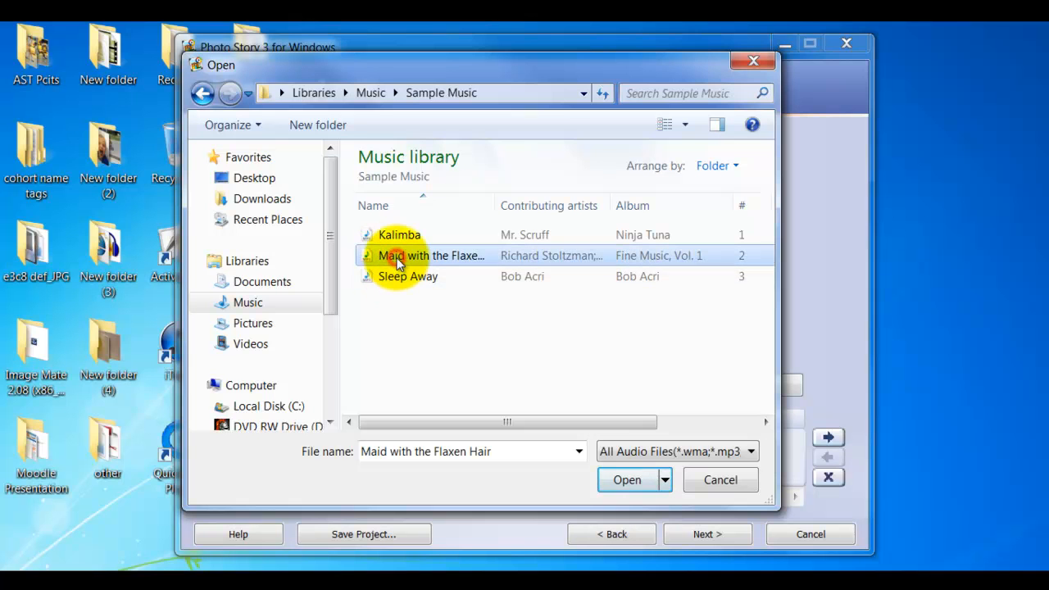
click(629, 481)
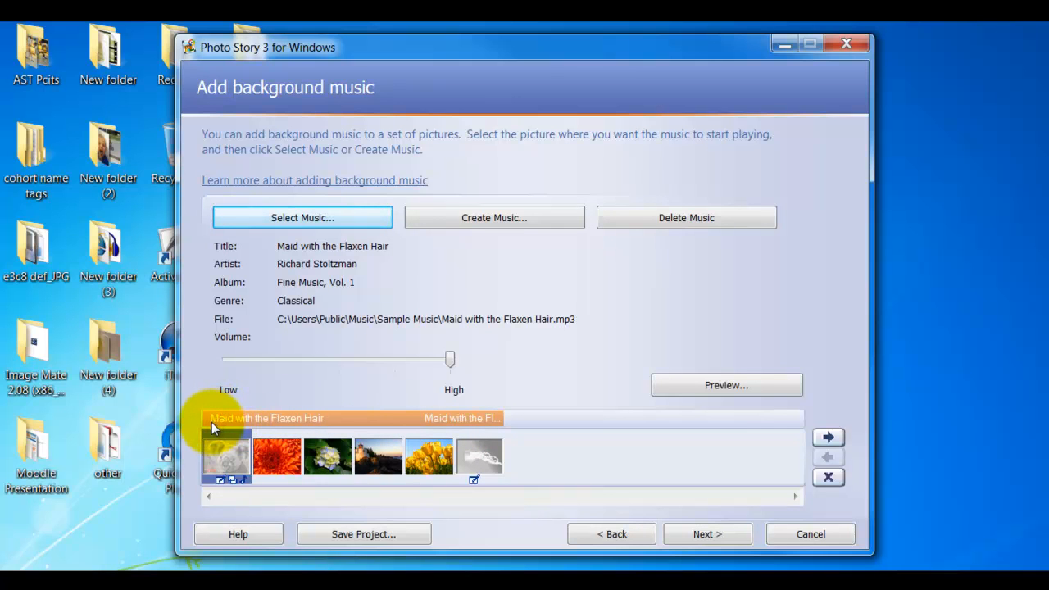
Select the hydrangea picture and preview the story with its background music, replaying it from the beginning.
click(331, 463)
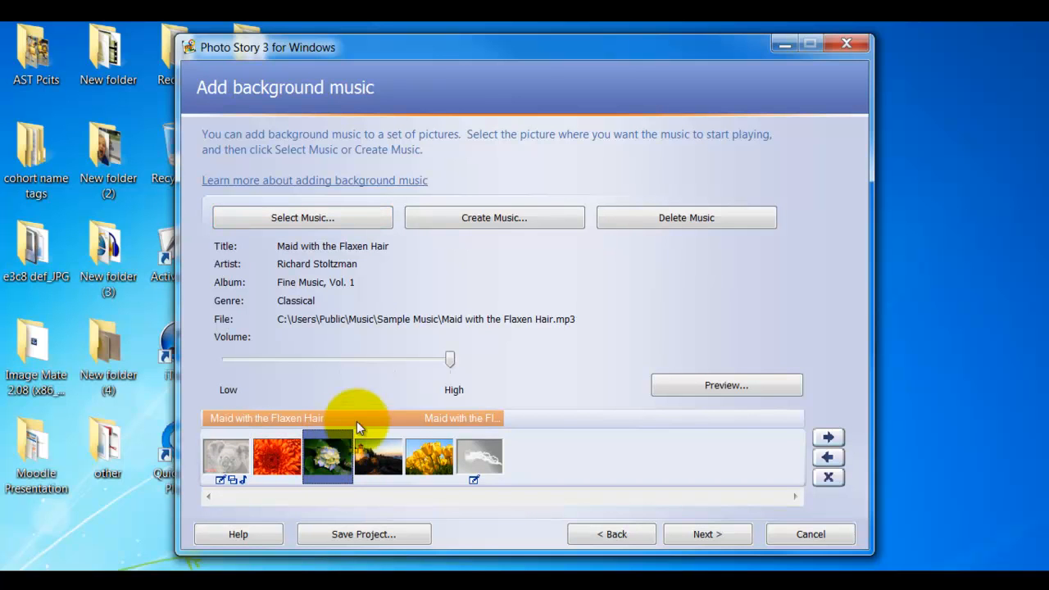
click(318, 222)
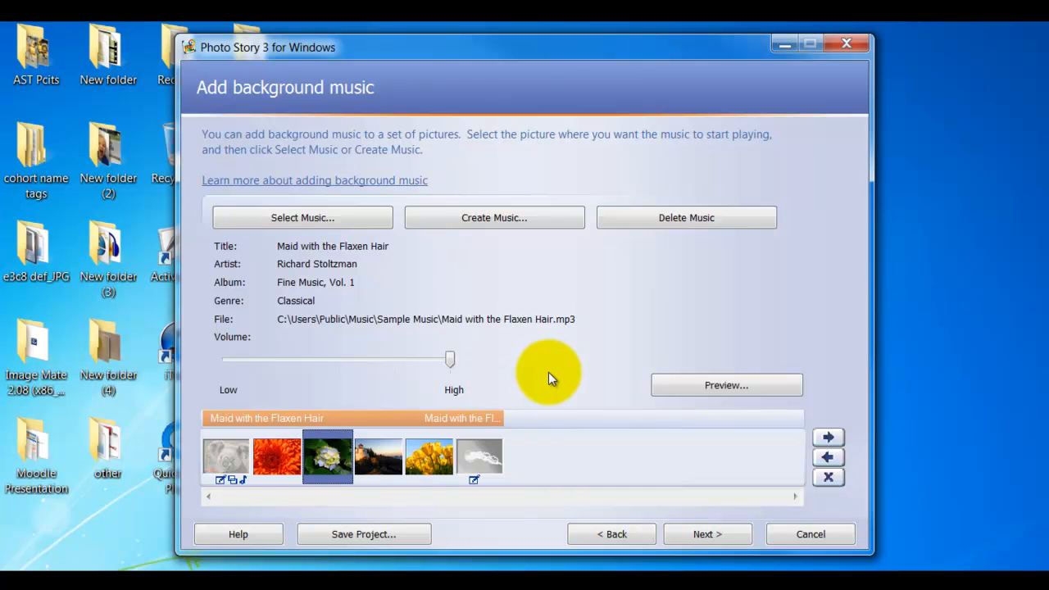
click(675, 387)
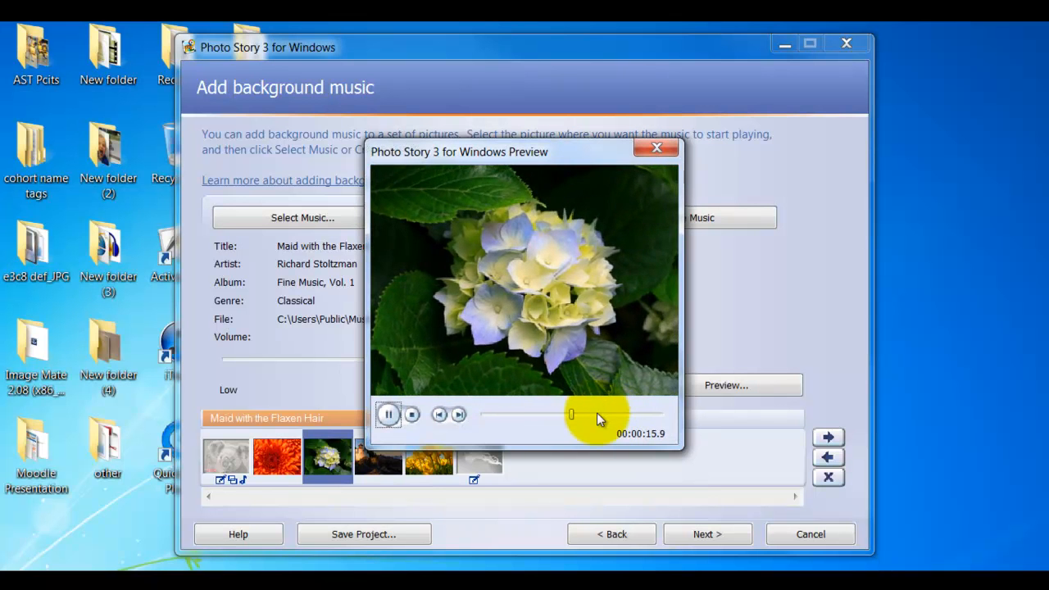
drag(576, 415, 482, 415)
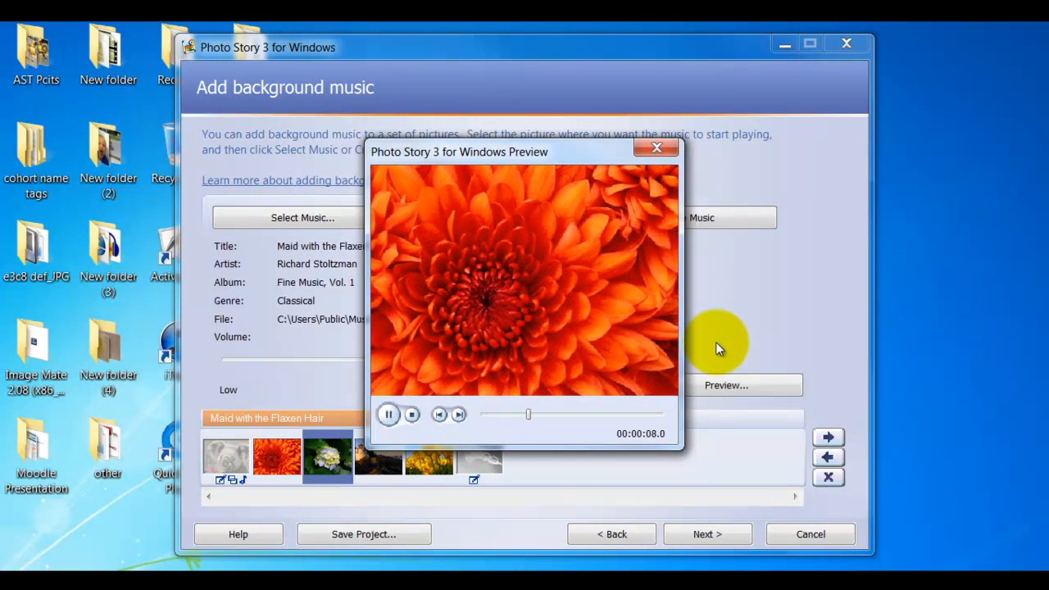
click(654, 150)
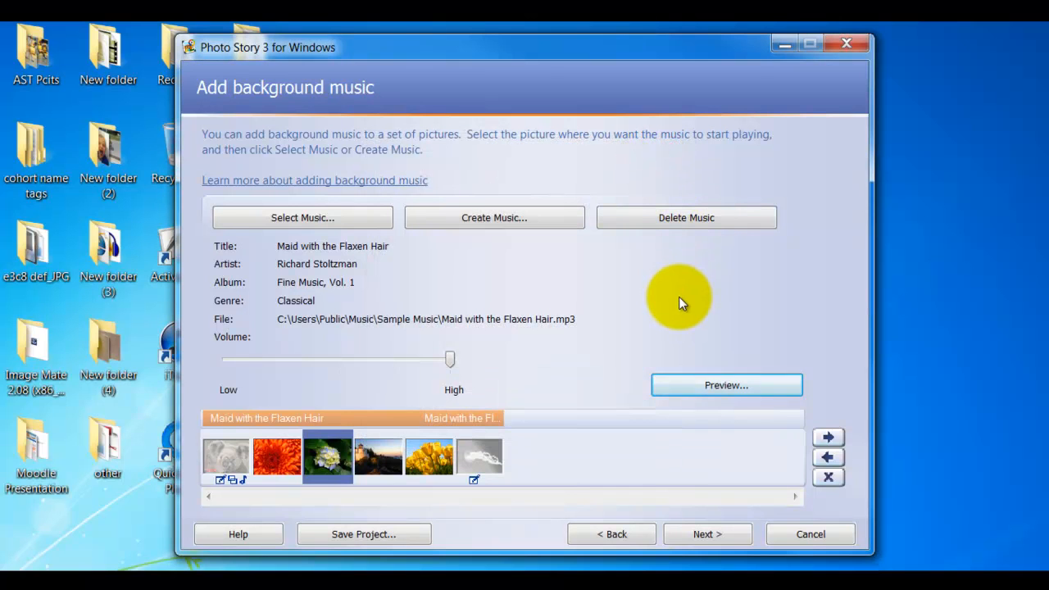
Save the story for playback on the computer as PhotoStory1.wmv on the Desktop.
click(697, 536)
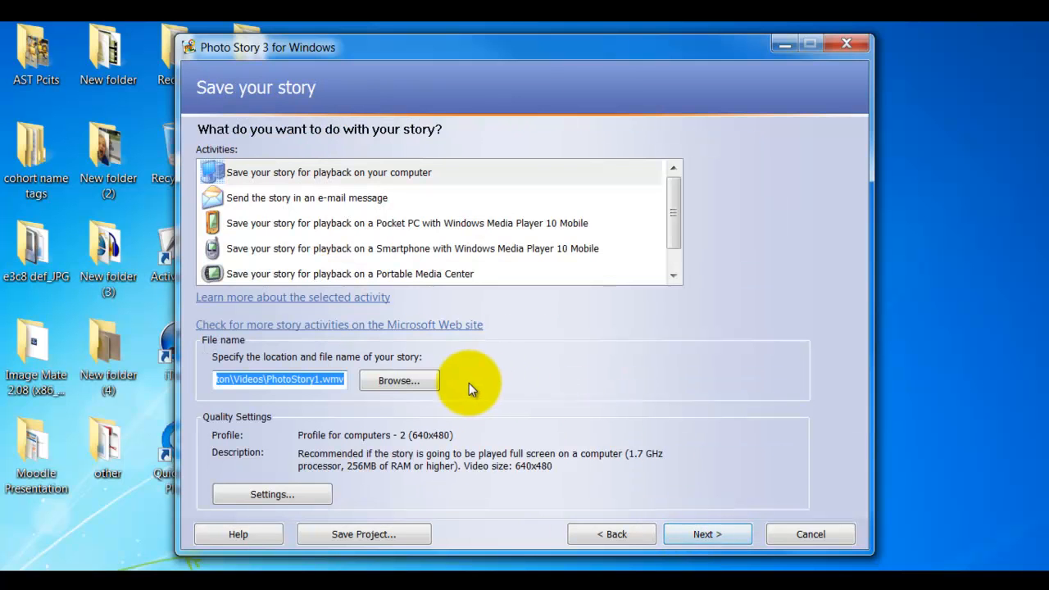
click(408, 382)
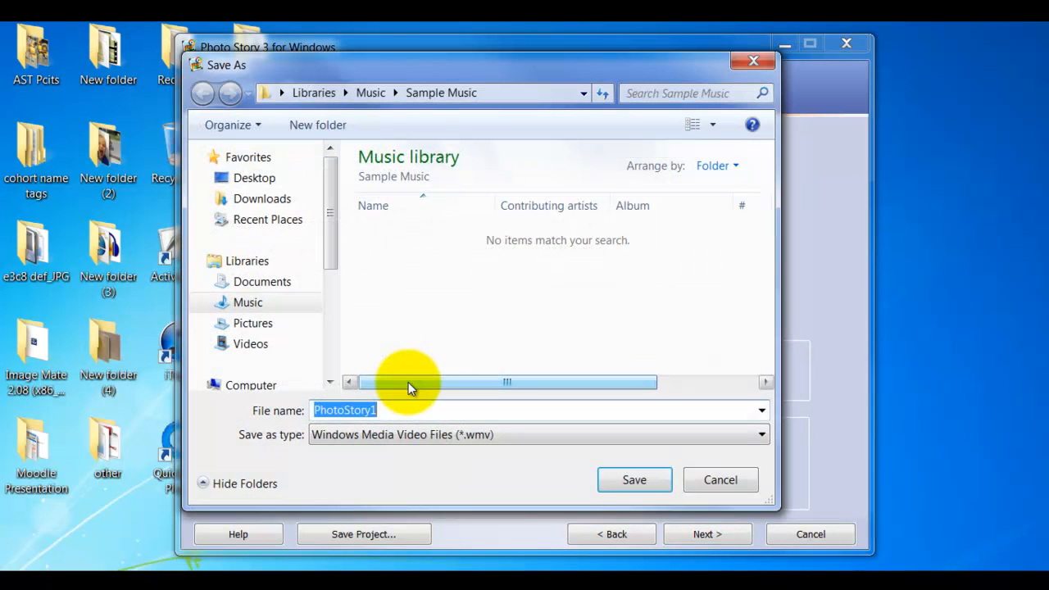
click(260, 185)
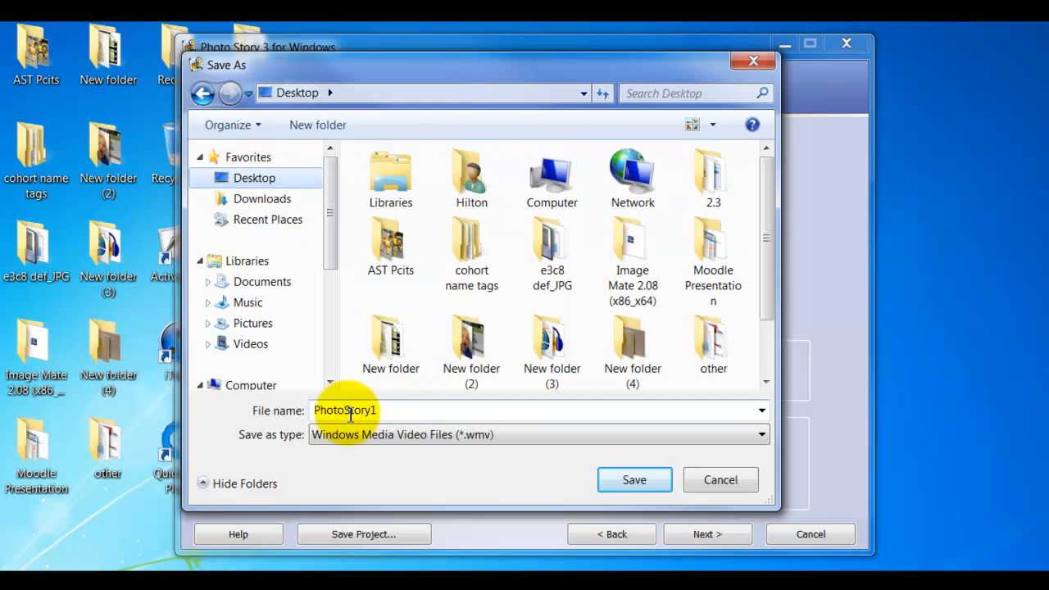
click(610, 480)
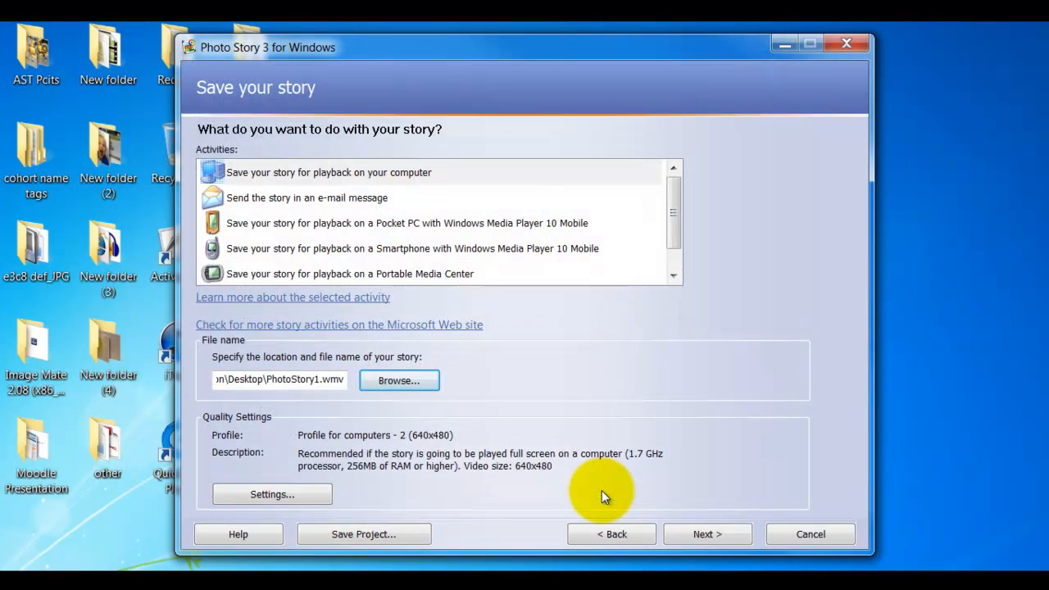
click(702, 533)
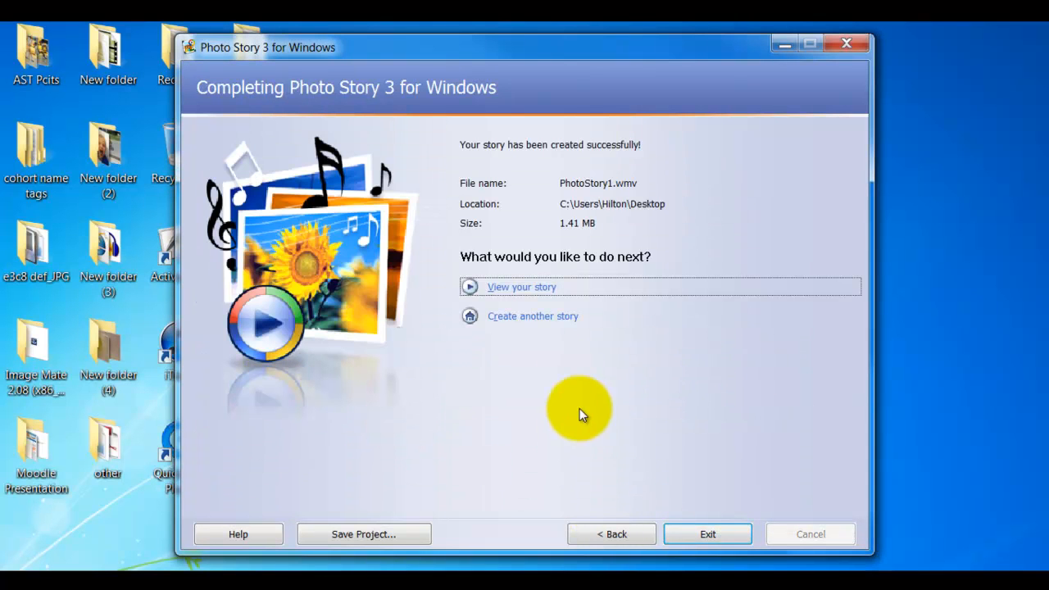
Minimize the story window, play the PhotoStory1 video from the desktop, and close the player.
click(783, 46)
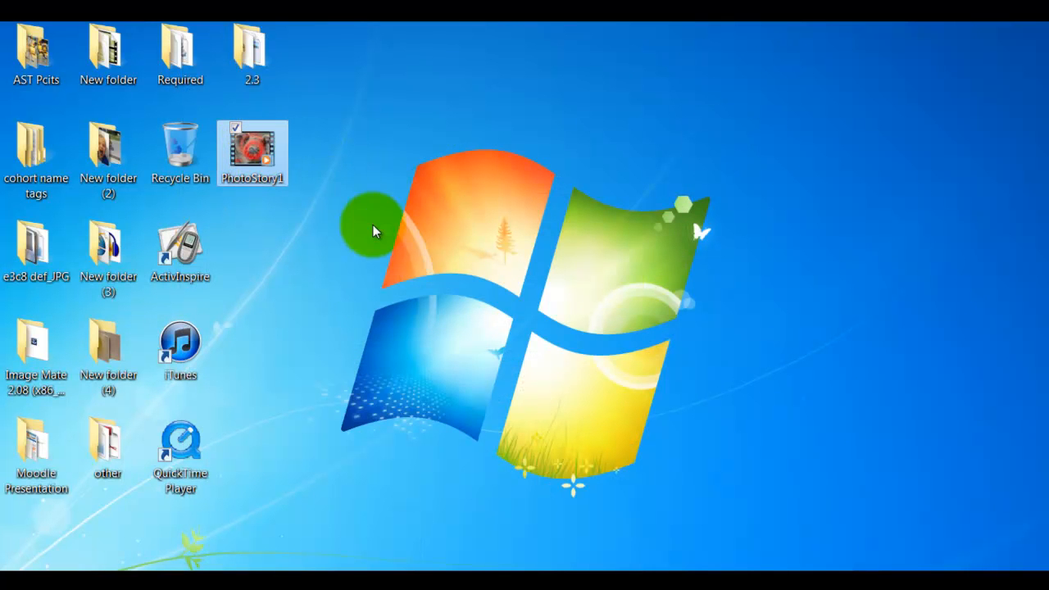
double_click(253, 164)
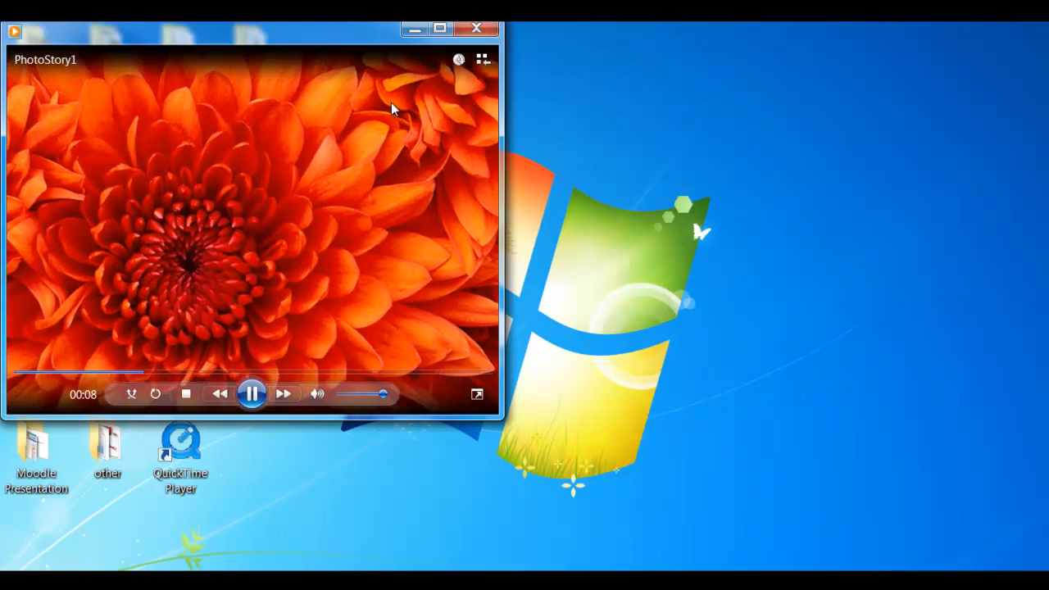
click(264, 394)
click(482, 29)
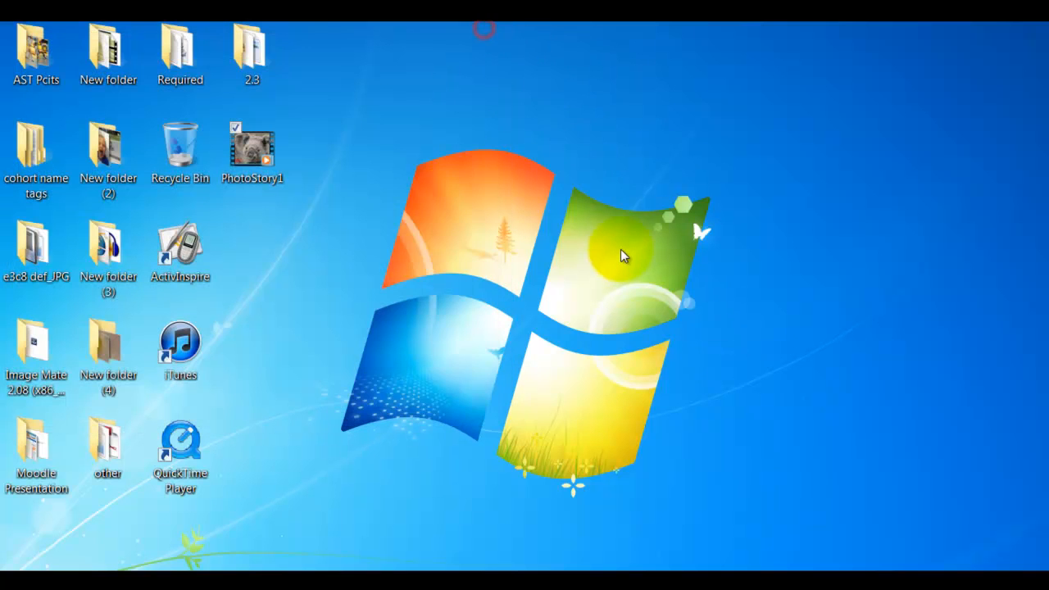